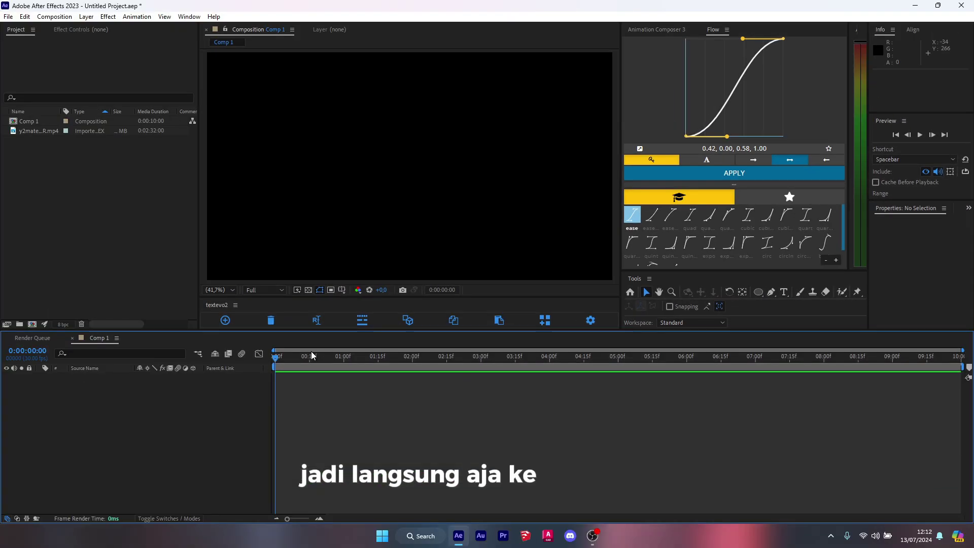
Add the anime mp4 to Comp 1 with the playhead back at the first frame.
drag(311, 351, 293, 356)
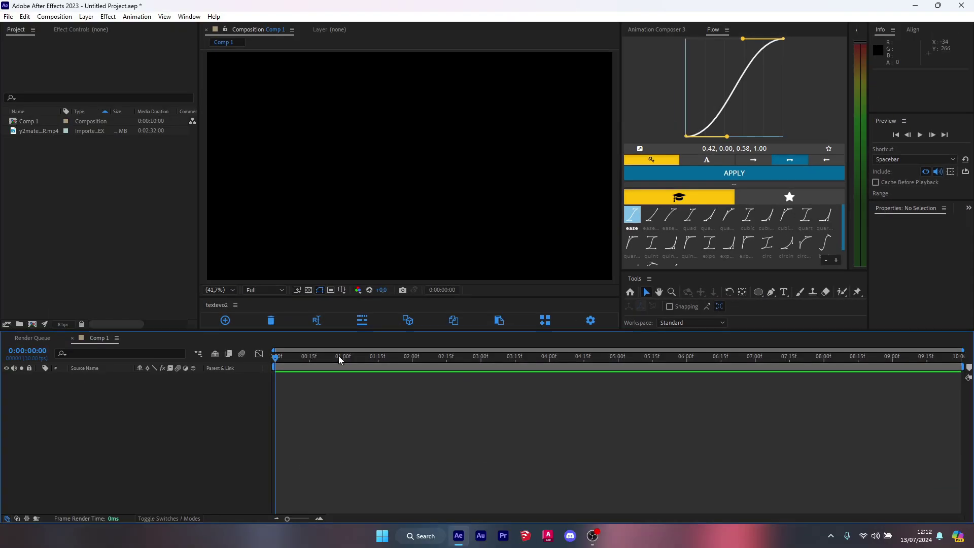
mouse_move(38, 131)
mouse_down()
mouse_move(1, 157)
mouse_move(151, 413)
mouse_up()
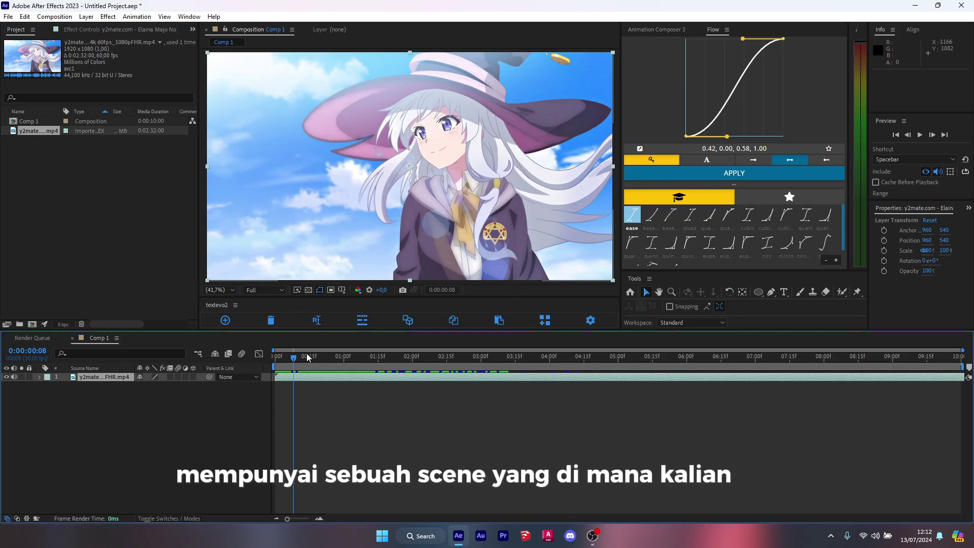
drag(294, 357, 275, 358)
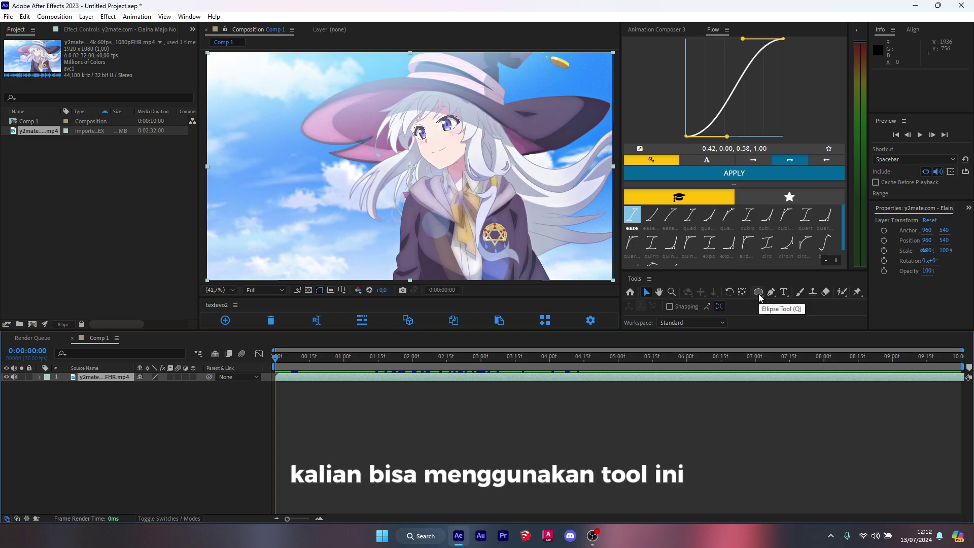
click(758, 292)
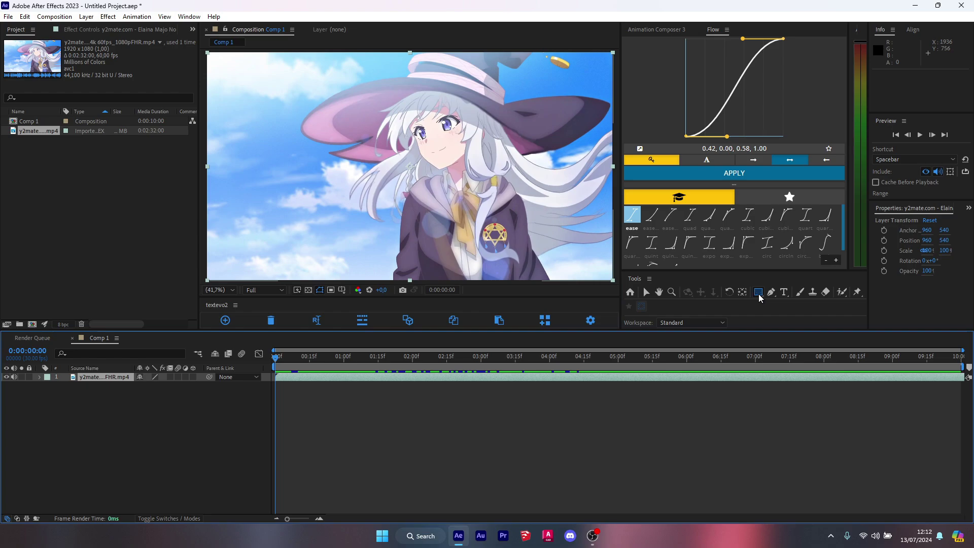
Draw a circular ellipse mask over the witch so the rest of the frame goes black.
key(q)
key(q)
key(q)
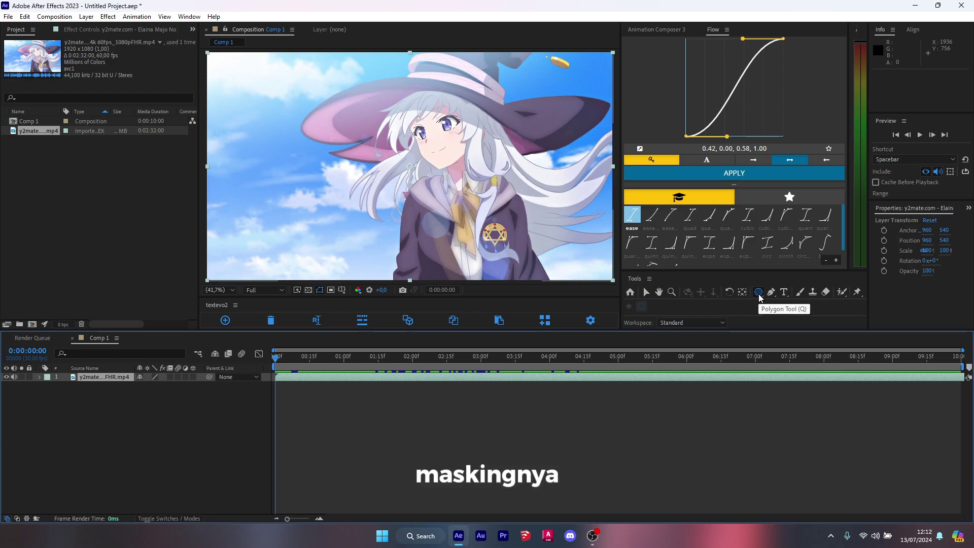
key(q)
key(q)
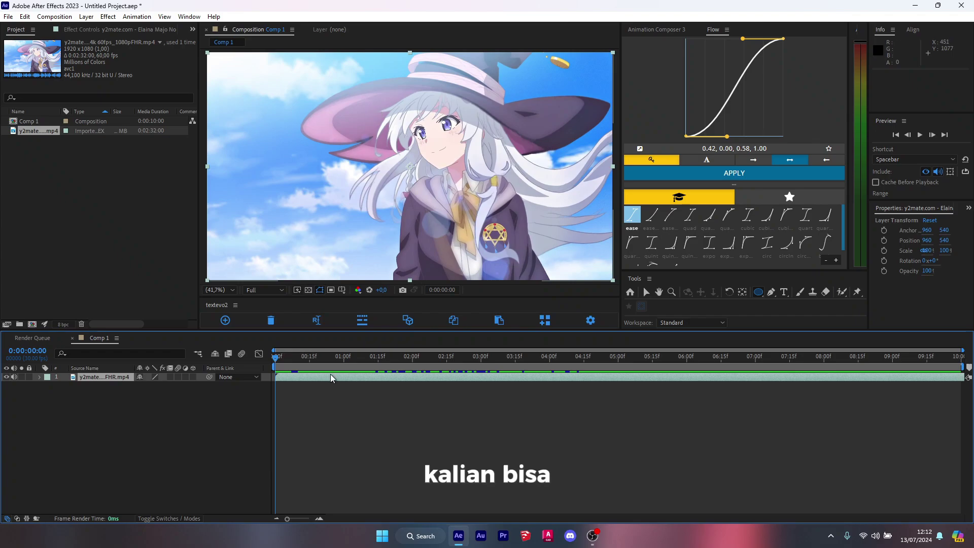
drag(335, 66, 534, 266)
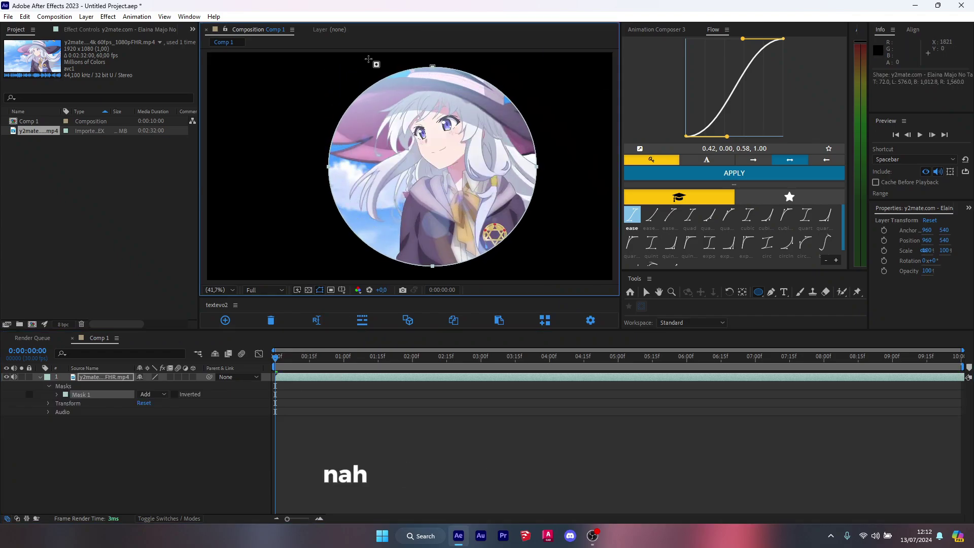
Expand Mask 1's properties and switch its mode to None, then back to Add.
click(646, 292)
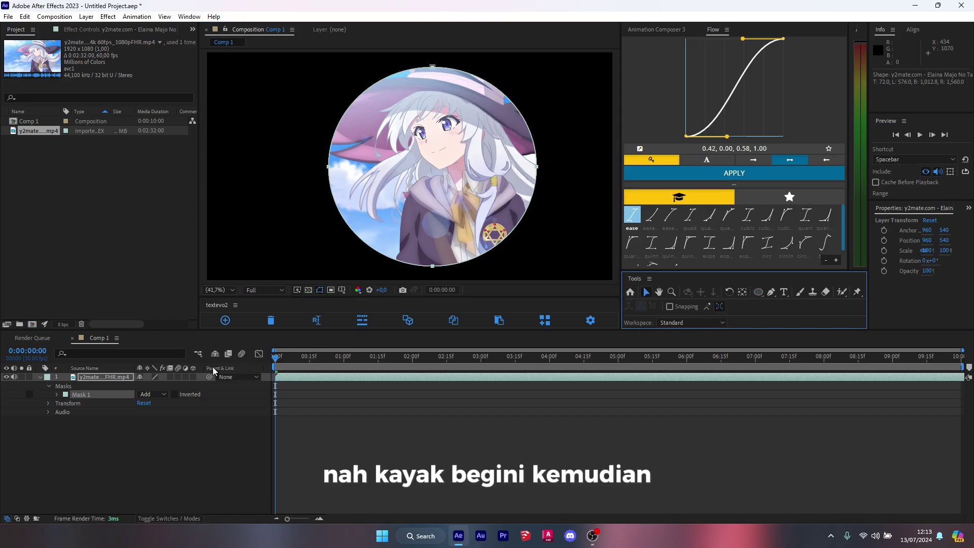
click(45, 393)
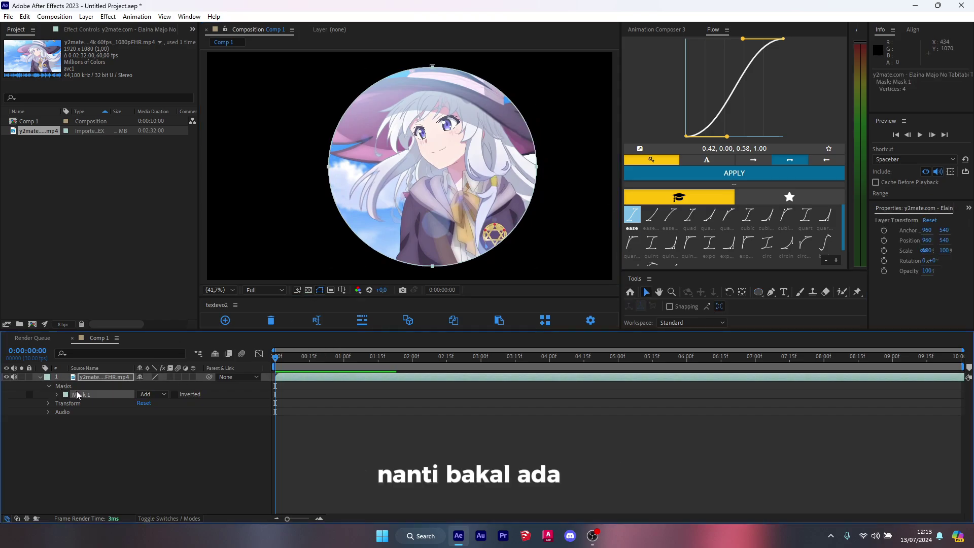
click(57, 394)
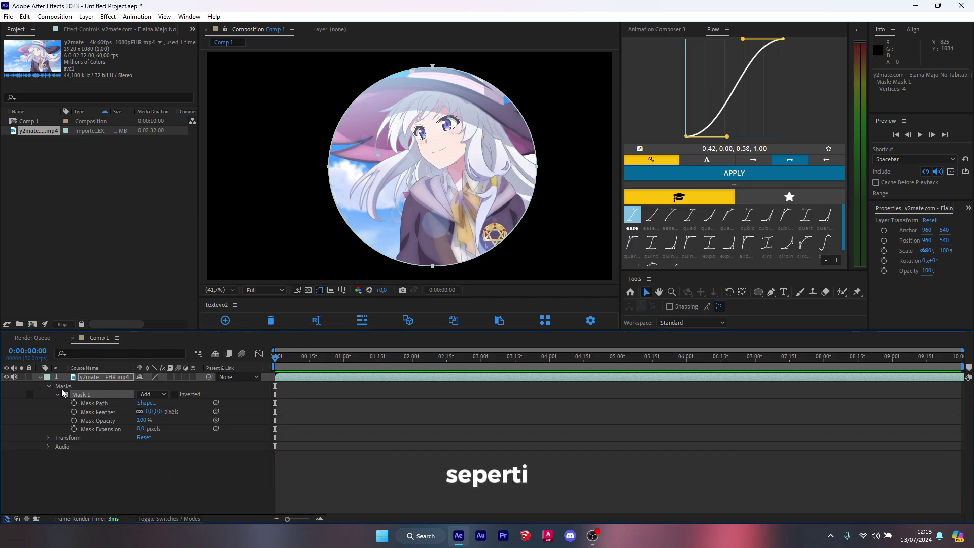
click(156, 394)
click(150, 403)
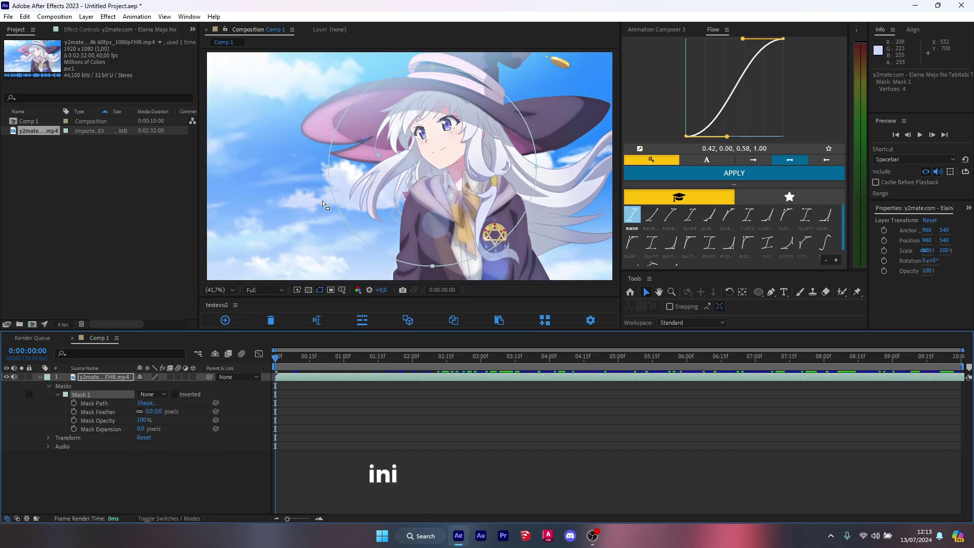
click(153, 394)
click(149, 411)
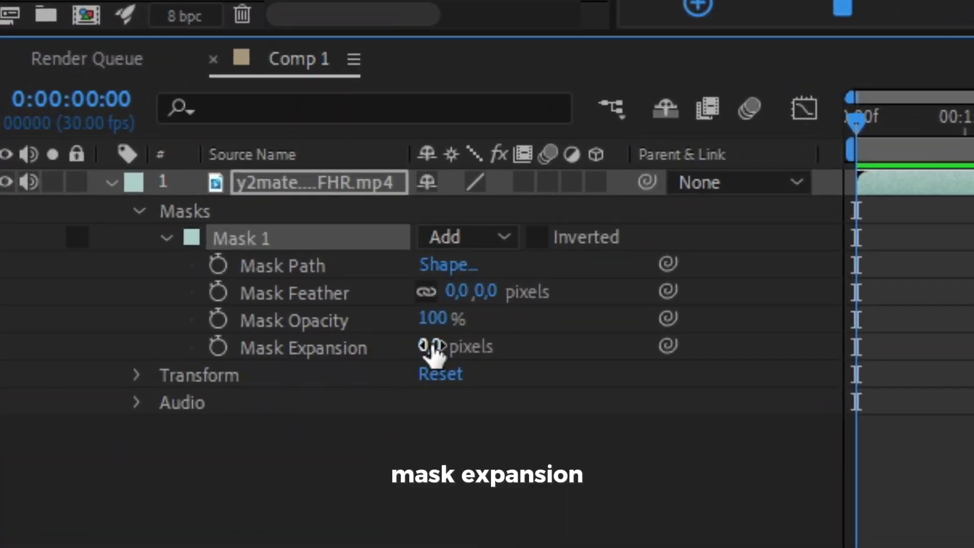
Keyframe Mask Expansion from 1915 pixels at the start to 0 at 0:00:02:07.
mouse_move(434, 347)
mouse_down()
mouse_move(89, 406)
mouse_move(858, 385)
mouse_up()
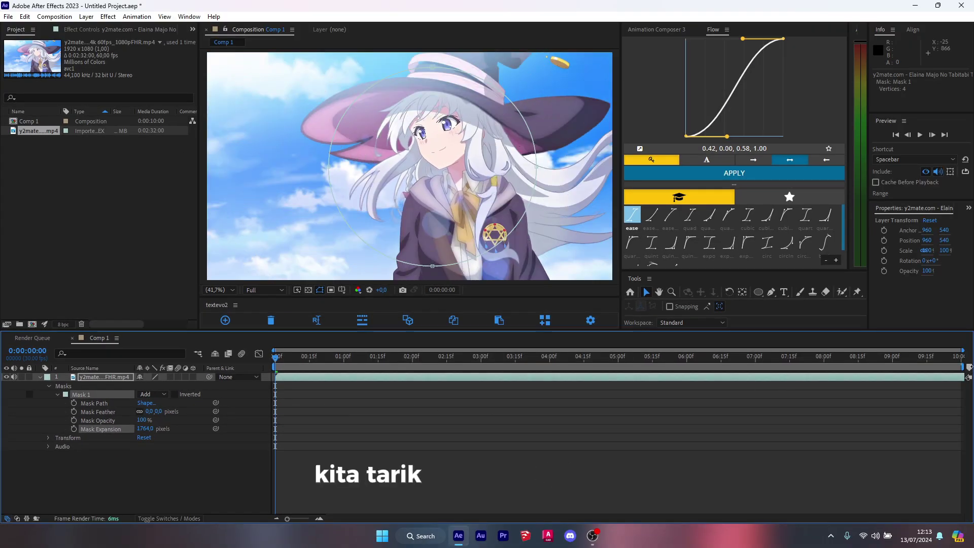
drag(145, 429, 72, 427)
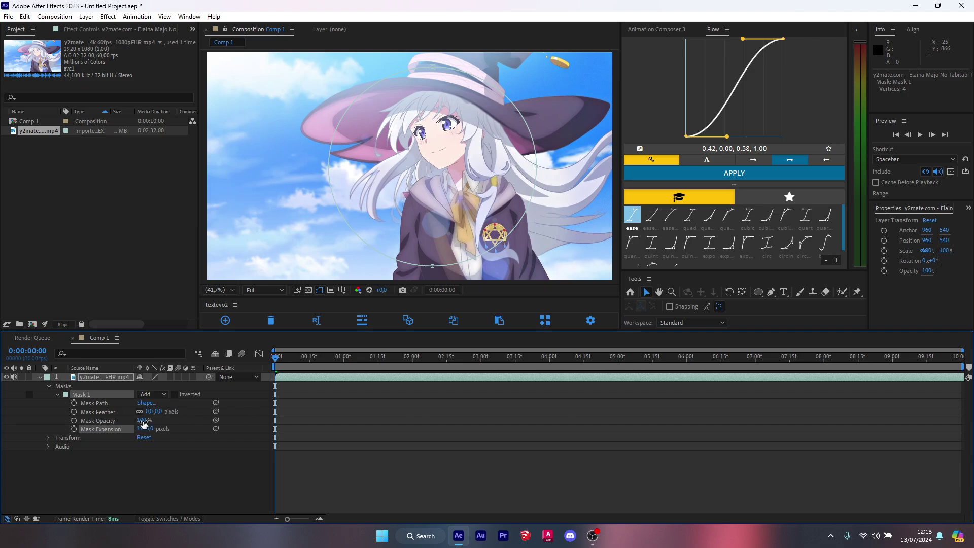
click(71, 427)
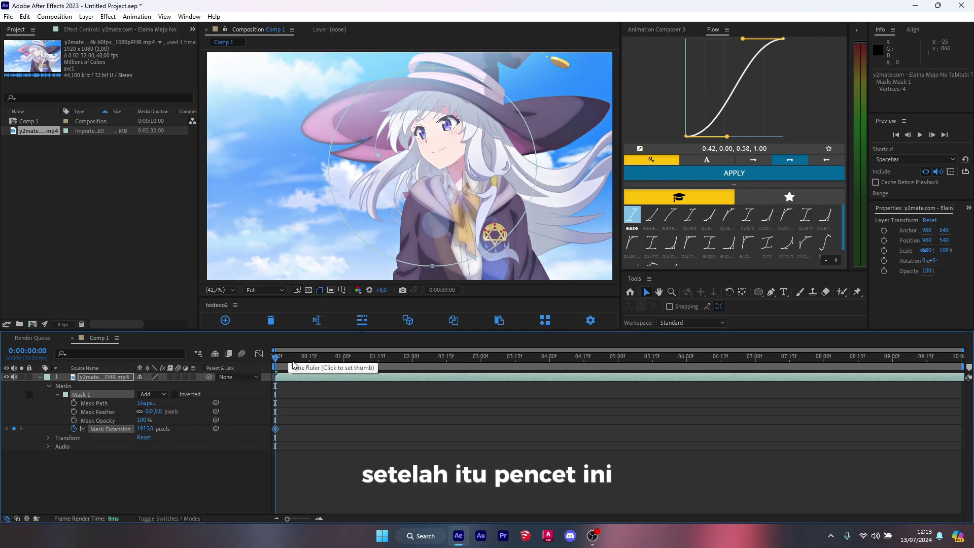
drag(275, 356, 428, 365)
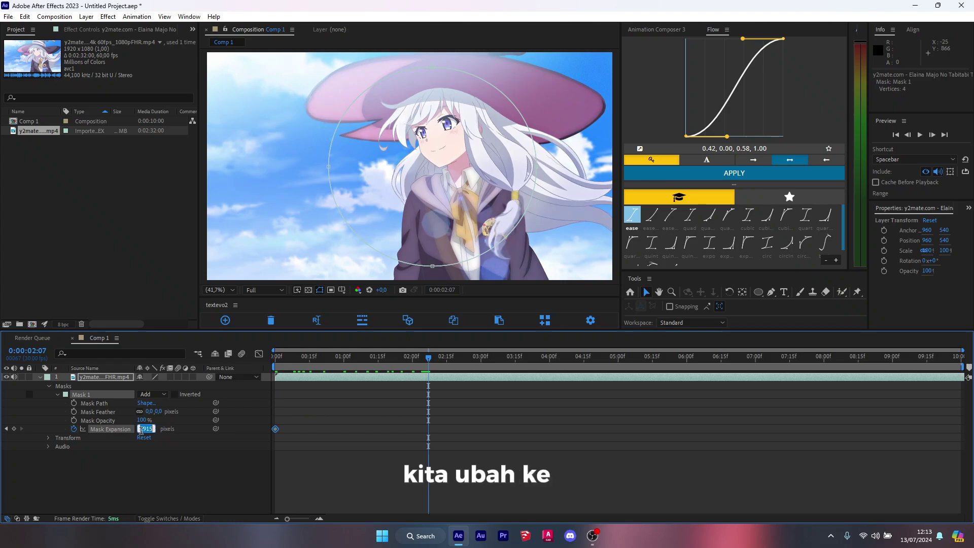
text(0)
key(Return)
Deselect the layer and preview the mask animation from the beginning.
click(314, 464)
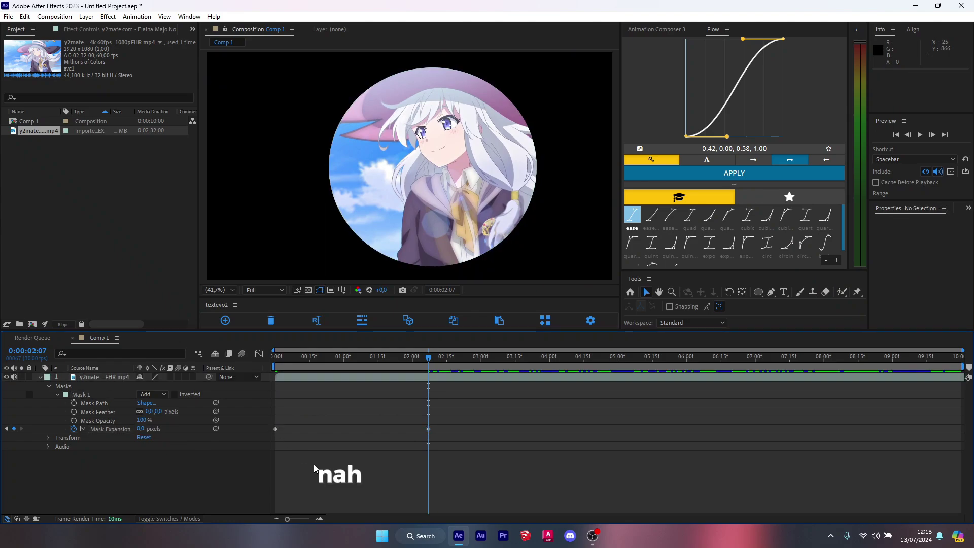
key(Home)
key(space)
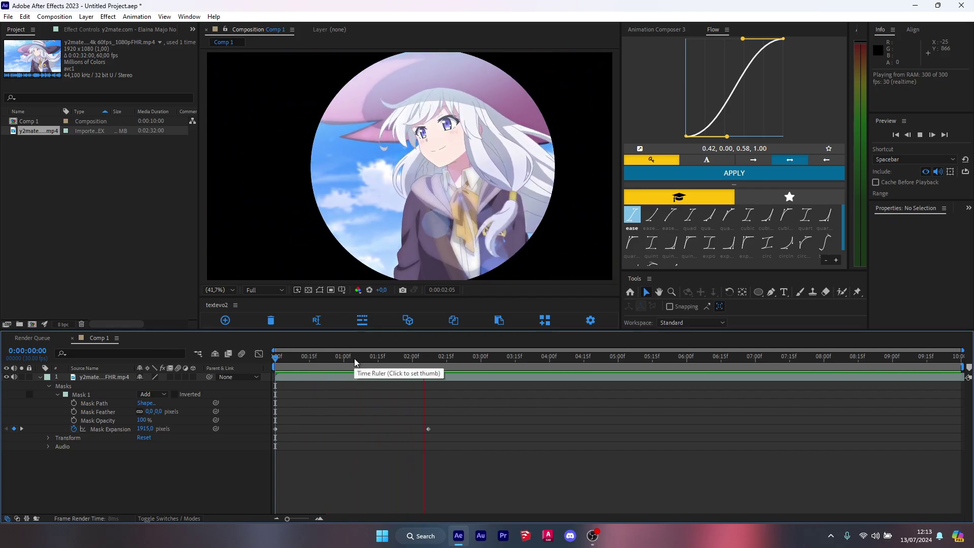
key(space)
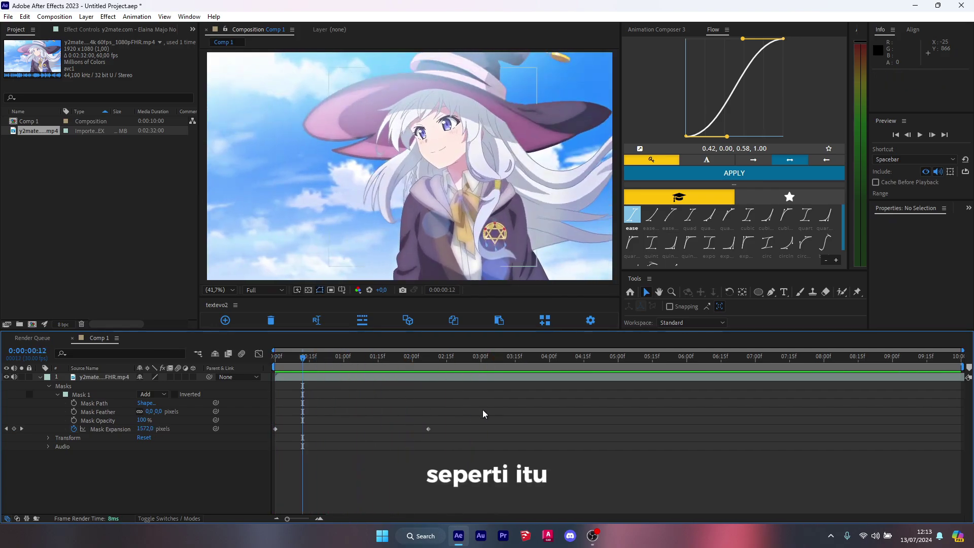
Go to 0:00:03:09, zoom in on the closed mask edge, then set magnification to Fit.
click(398, 357)
click(501, 356)
scroll(331, 153, up, 3)
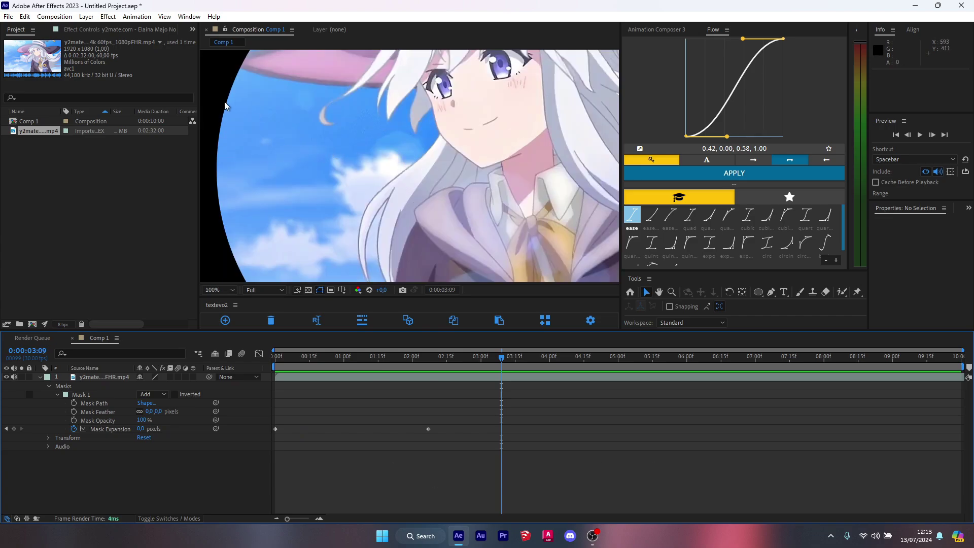
scroll(227, 117, down, 2)
click(229, 290)
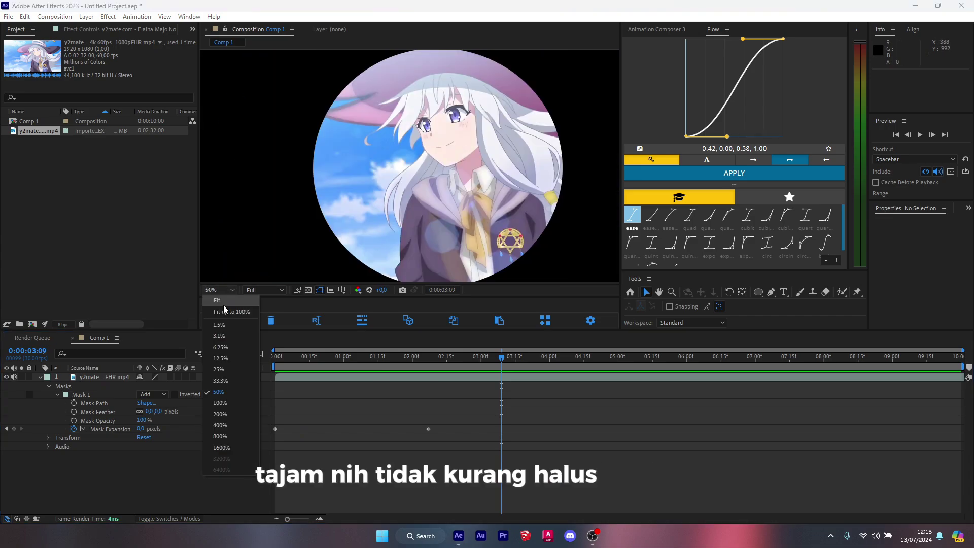
click(224, 303)
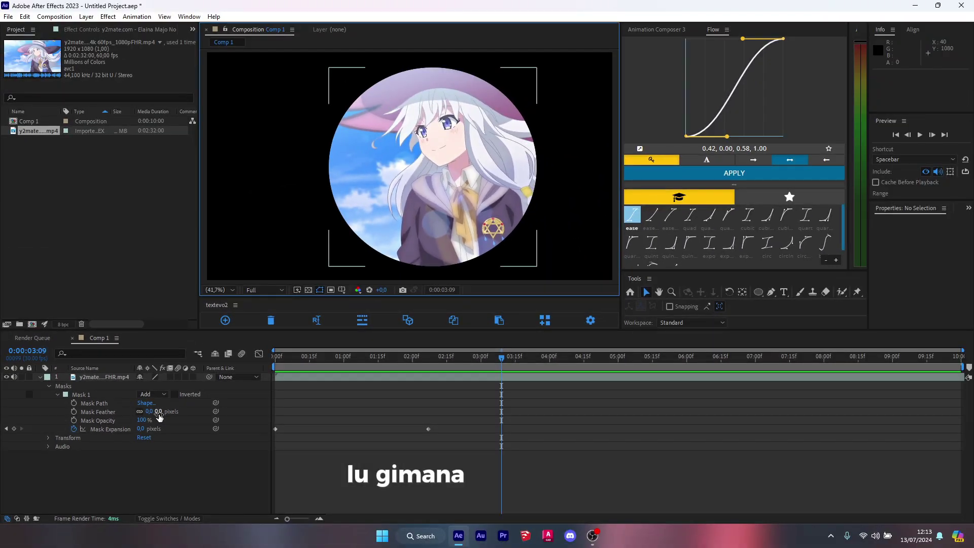
Feather the circular mask to 266 pixels and scrub through to review the soft edge.
drag(159, 412, 278, 394)
click(459, 403)
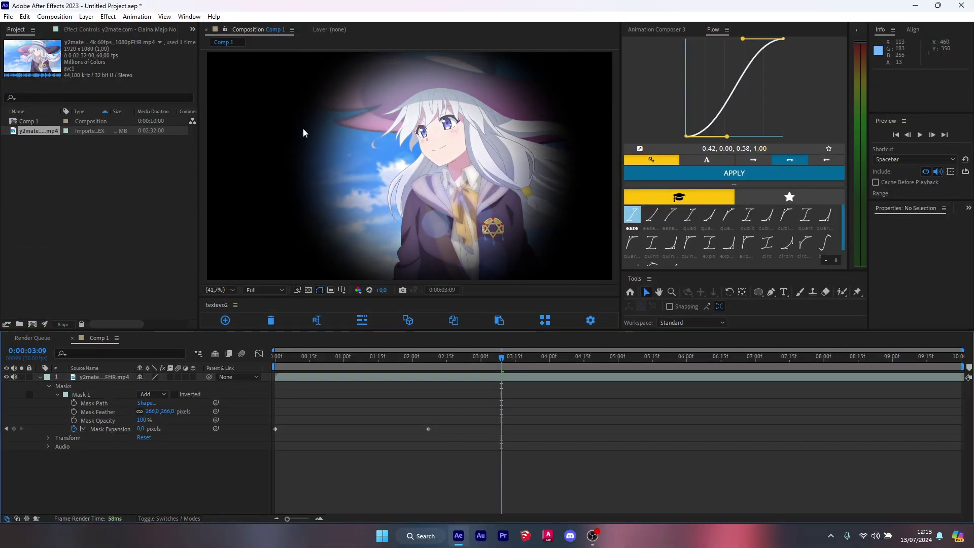
click(120, 377)
drag(405, 364, 493, 367)
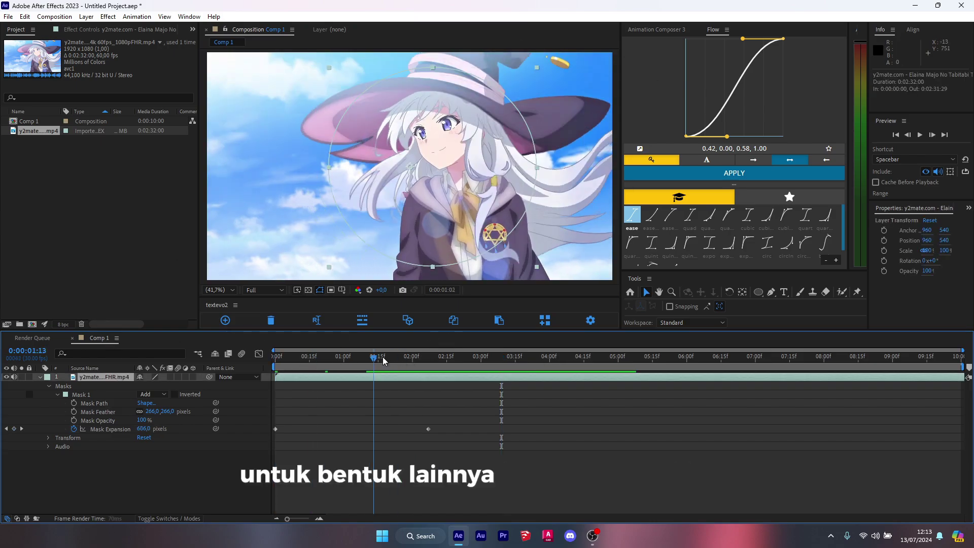
Apply Easy Ease to both Mask Expansion keyframes and preview the result.
drag(463, 416, 208, 450)
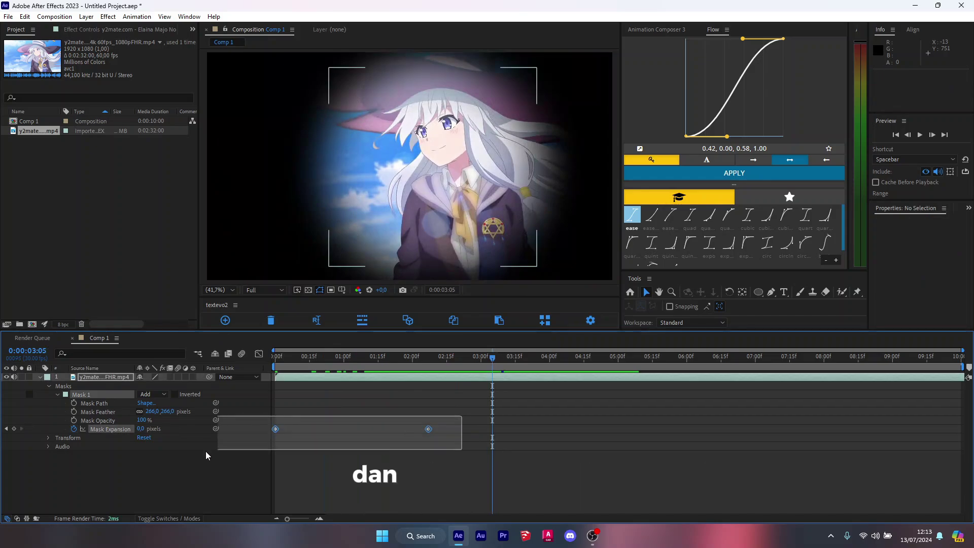
drag(391, 367, 303, 367)
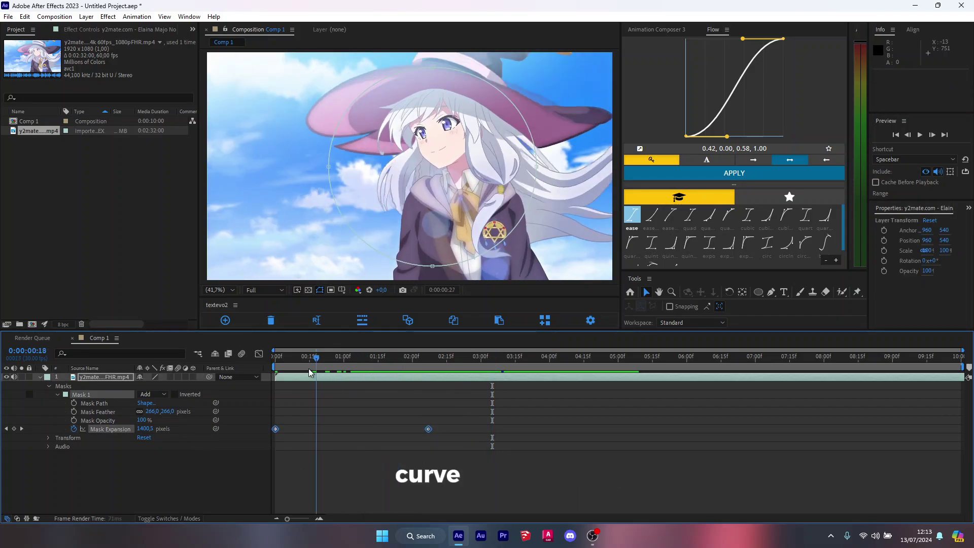
key(F9)
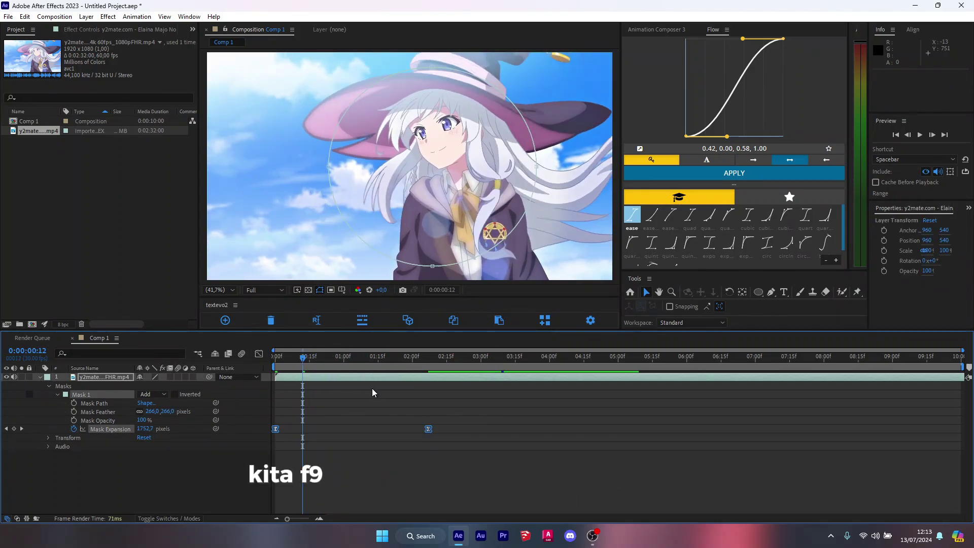
click(370, 358)
key(space)
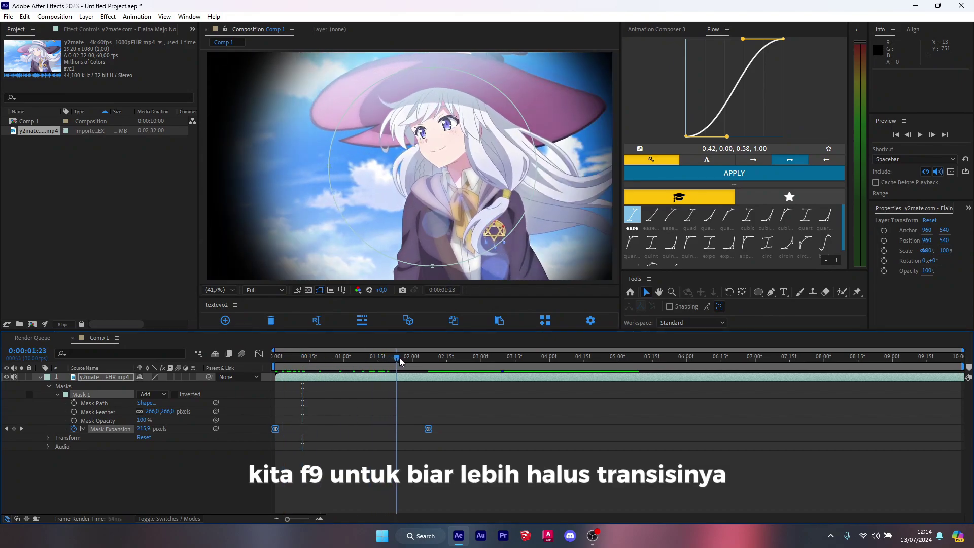
key(space)
Delete the Mask Expansion keyframes and remove the masked clip layer.
drag(510, 419, 199, 452)
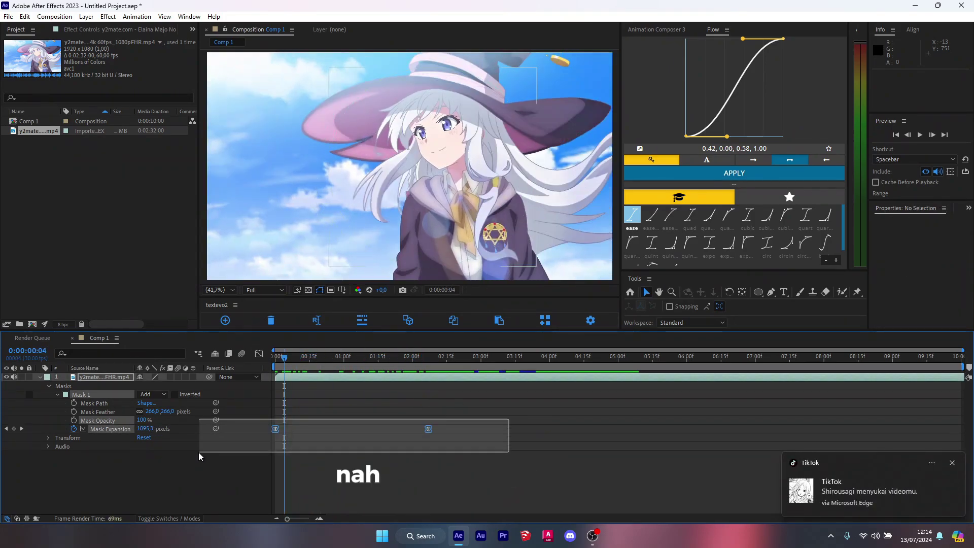
key(Delete)
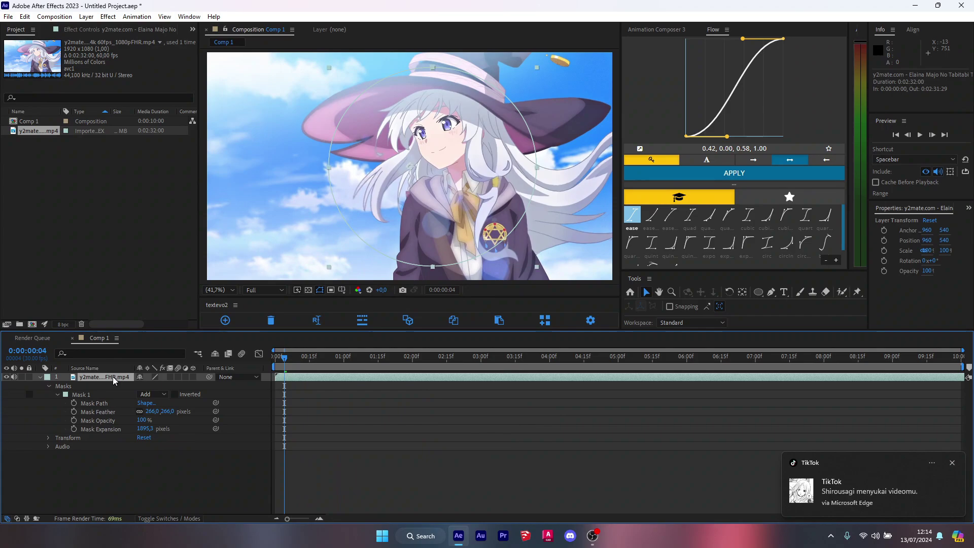
key(Delete)
Add the clip again and draw a closed Pen-tool mask around the witch's face.
drag(33, 131, 119, 374)
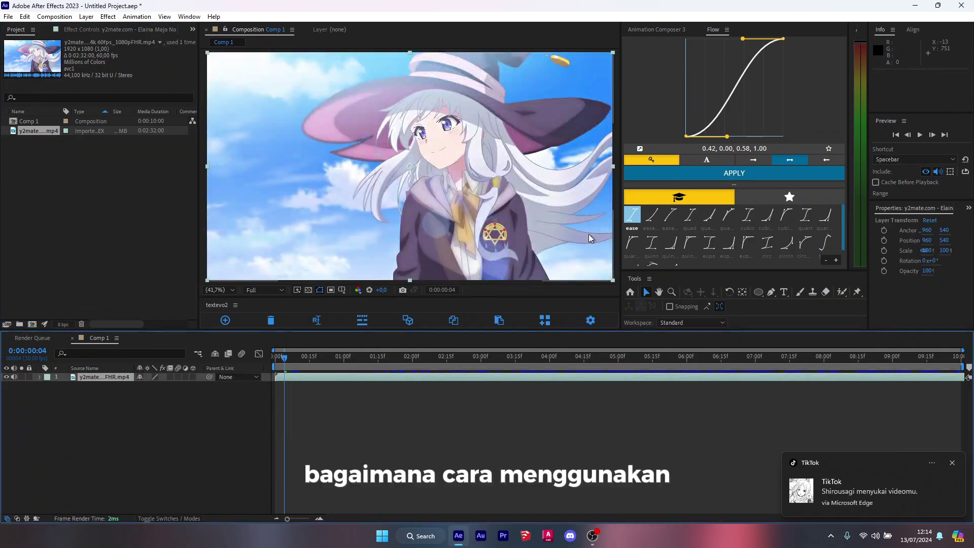
click(771, 293)
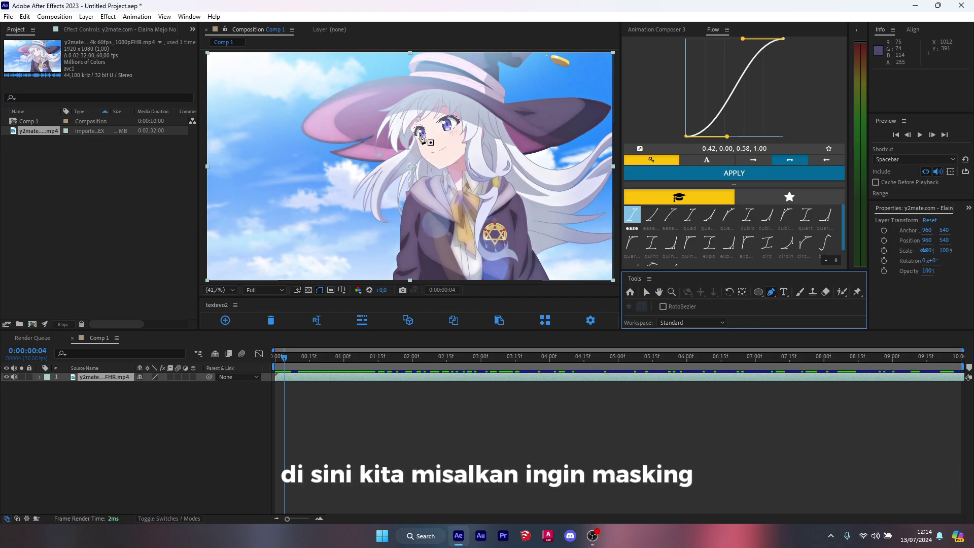
click(434, 89)
click(383, 106)
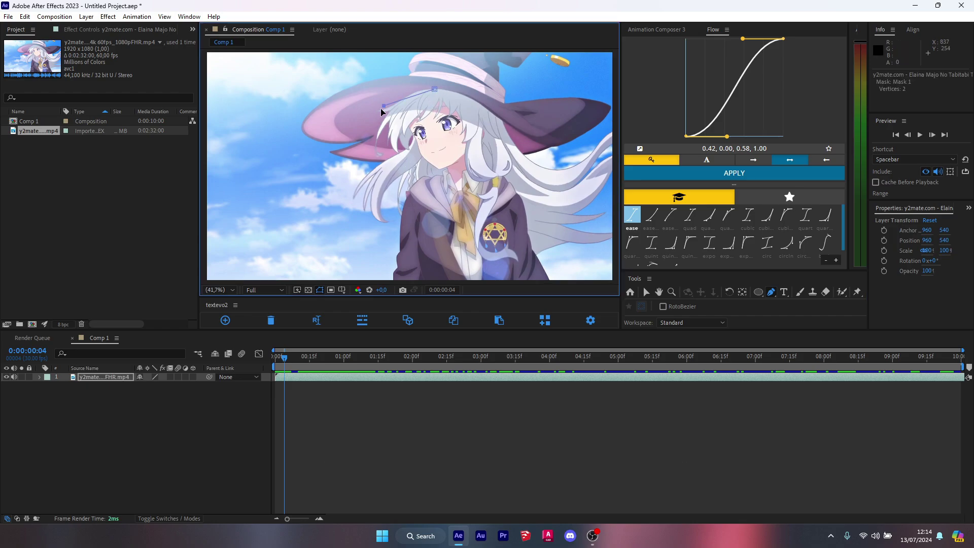
click(375, 137)
click(408, 169)
click(434, 89)
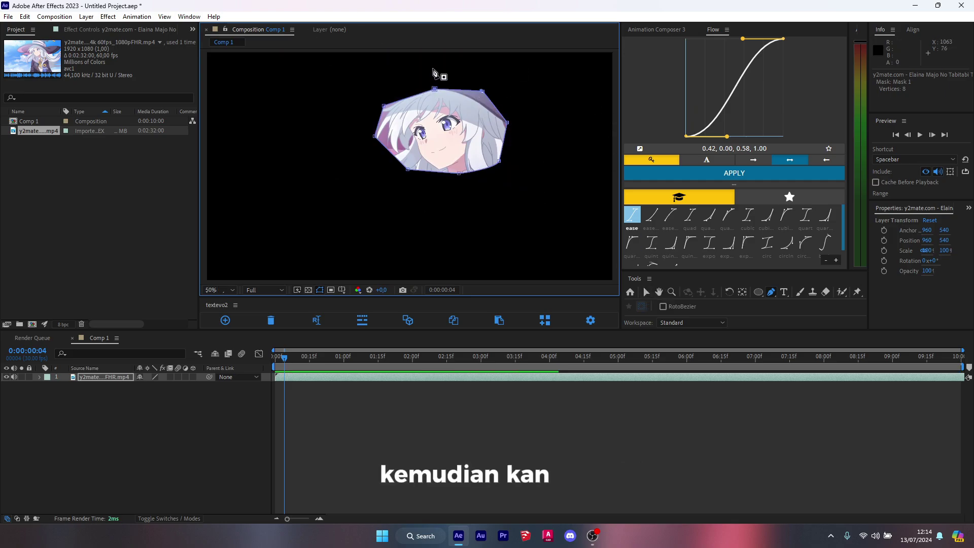
Zoom in and curve the mask's bottom and upper-right corners.
key(period)
scroll(454, 177, up, 2)
scroll(398, 189, up, 1)
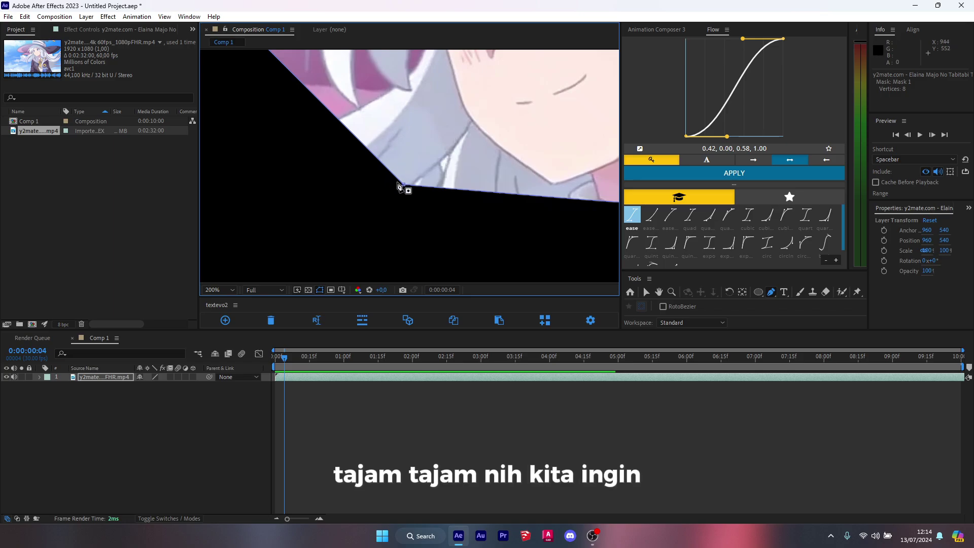
scroll(403, 187, down, 2)
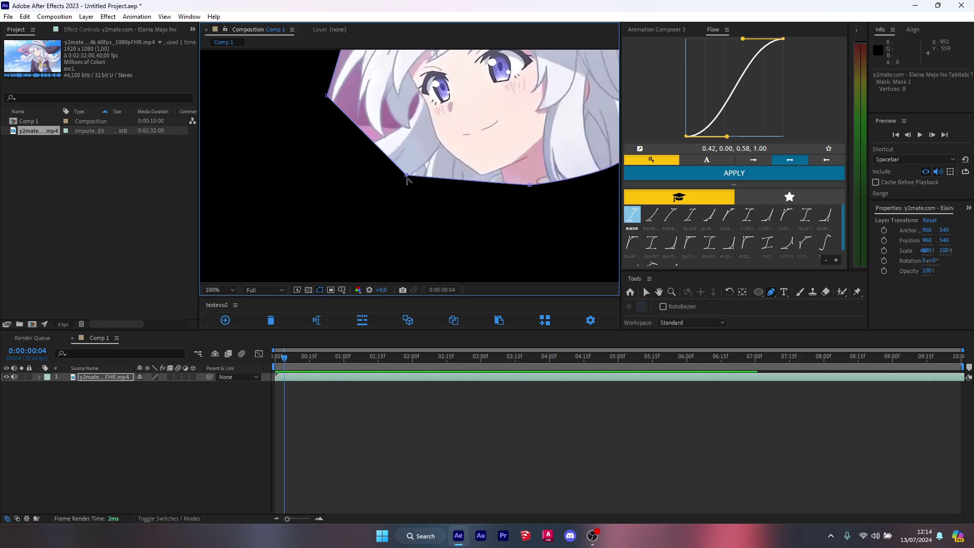
alt+click(407, 176)
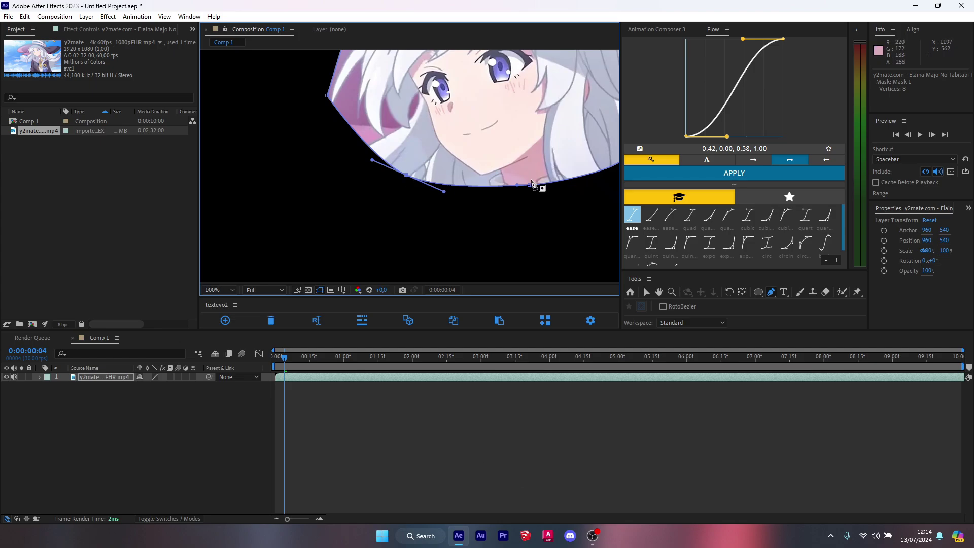
key(comma)
key(comma)
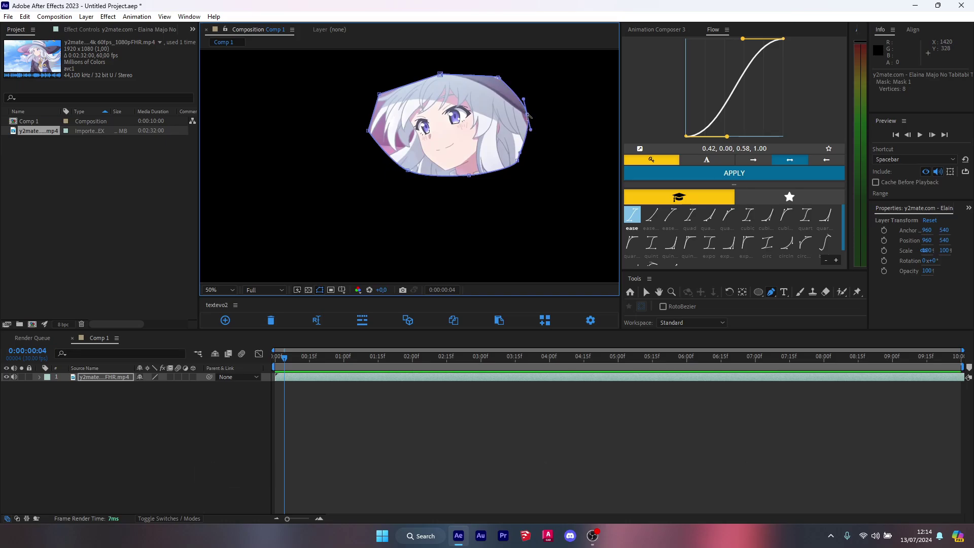
mouse_move(527, 115)
mouse_down()
mouse_move(550, 170)
mouse_move(554, 110)
mouse_up()
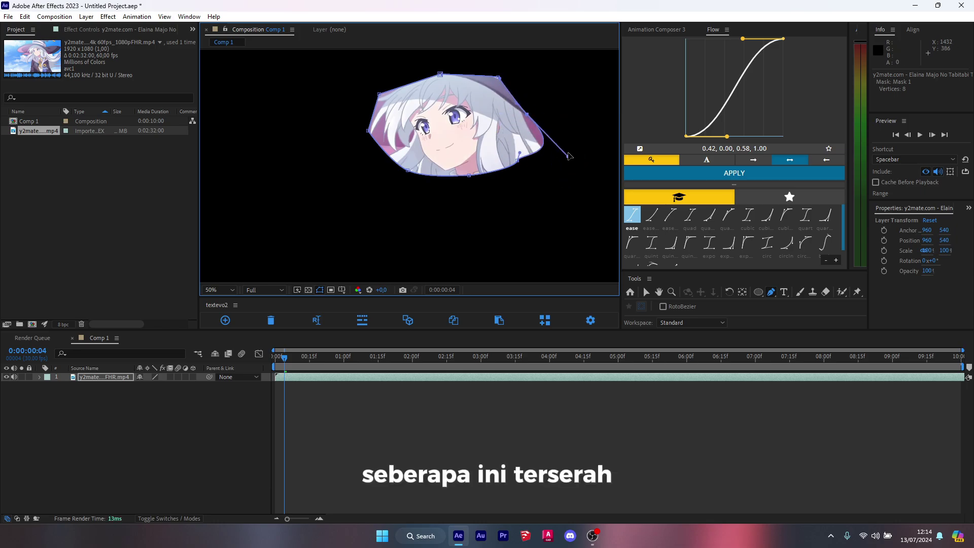
click(114, 382)
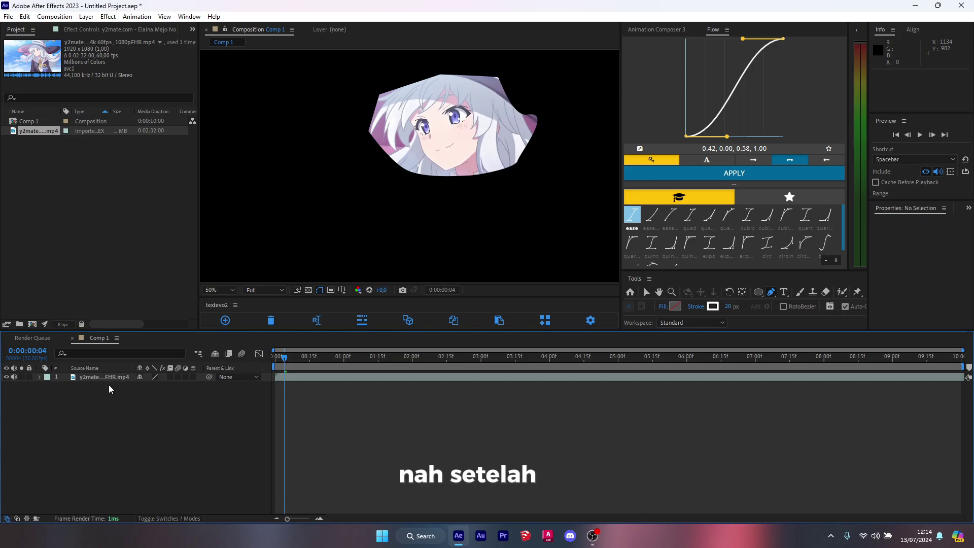
Replace the masked layer with a fresh unmasked clip and open it in the Layer panel.
click(99, 377)
key(Delete)
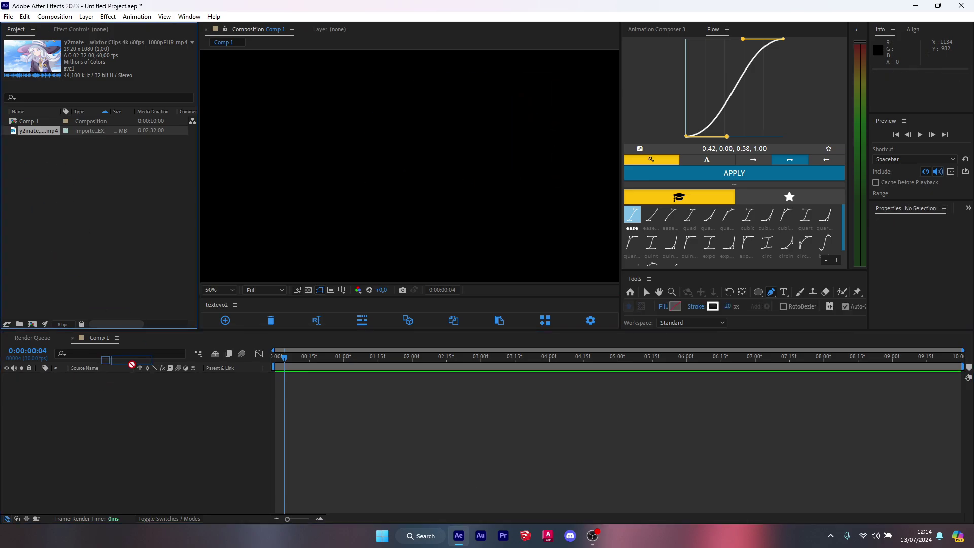
drag(38, 130, 282, 381)
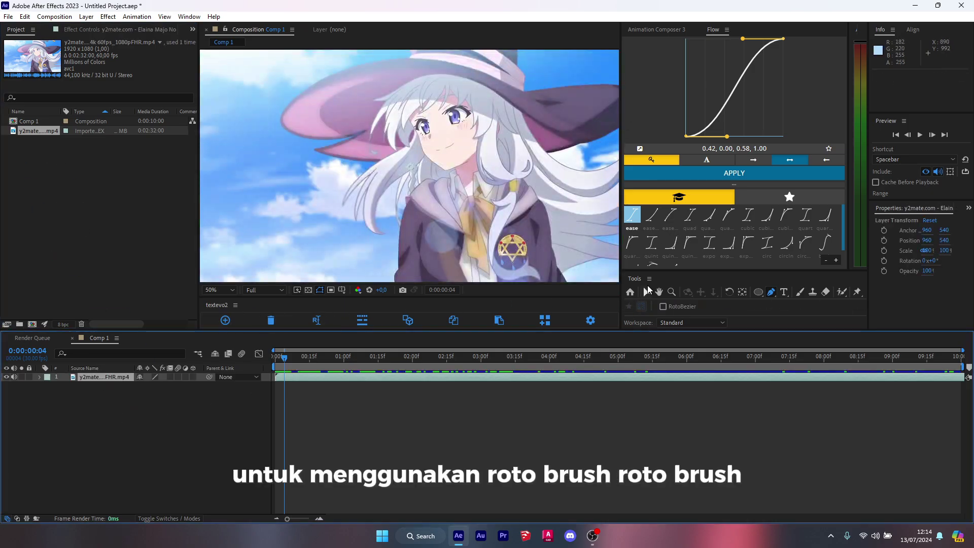
click(646, 292)
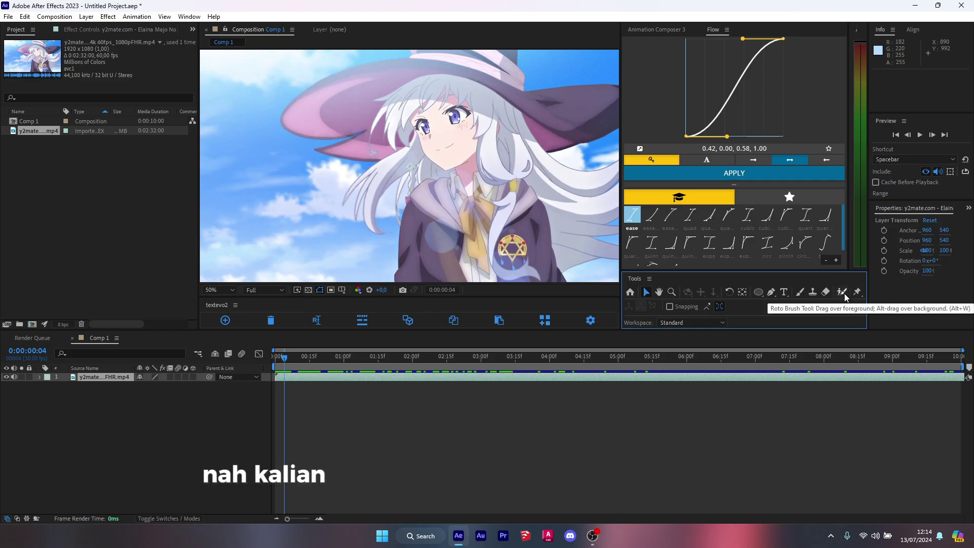
click(844, 293)
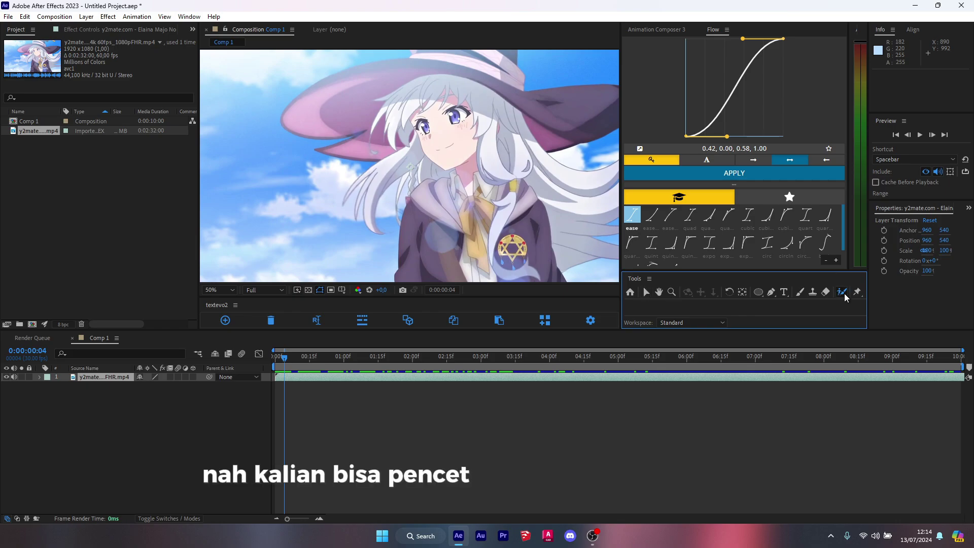
double_click(335, 377)
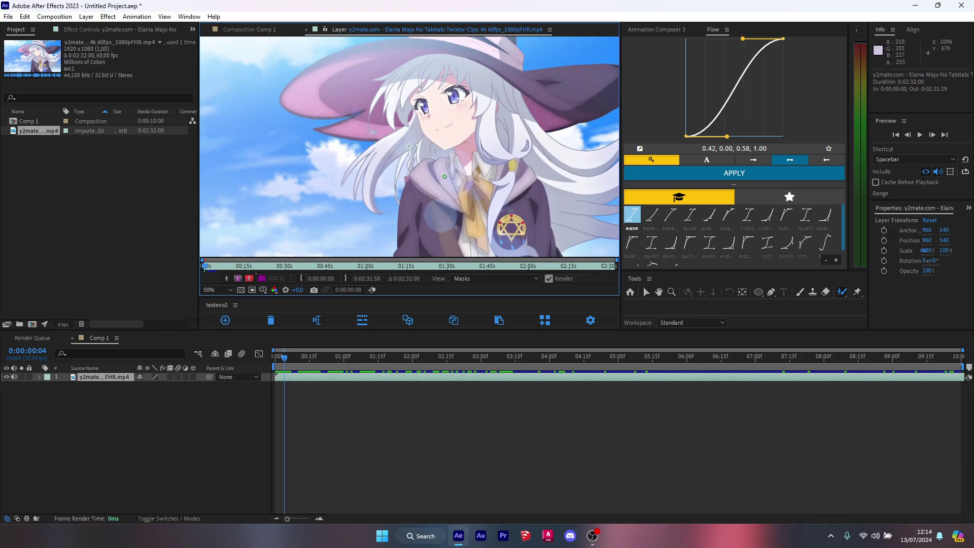
Paint Roto Brush foreground strokes across the witch's body, face and hat.
drag(410, 247, 432, 217)
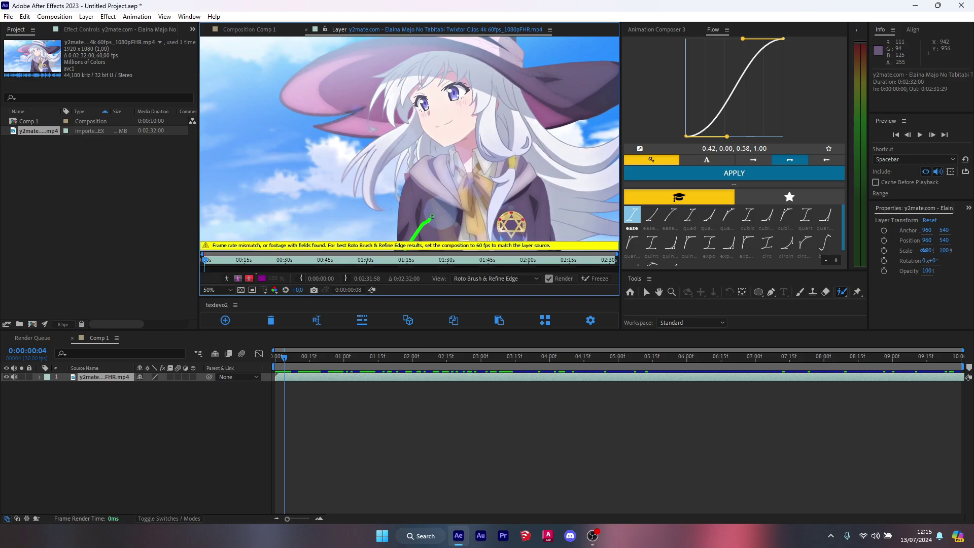
mouse_move(435, 166)
mouse_down()
mouse_move(437, 51)
mouse_move(590, 156)
mouse_up()
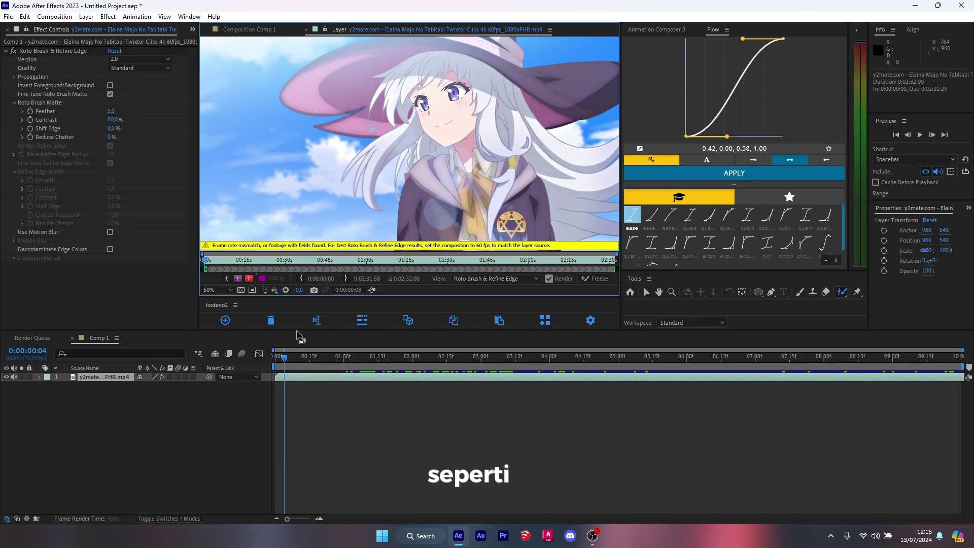
click(226, 288)
click(223, 308)
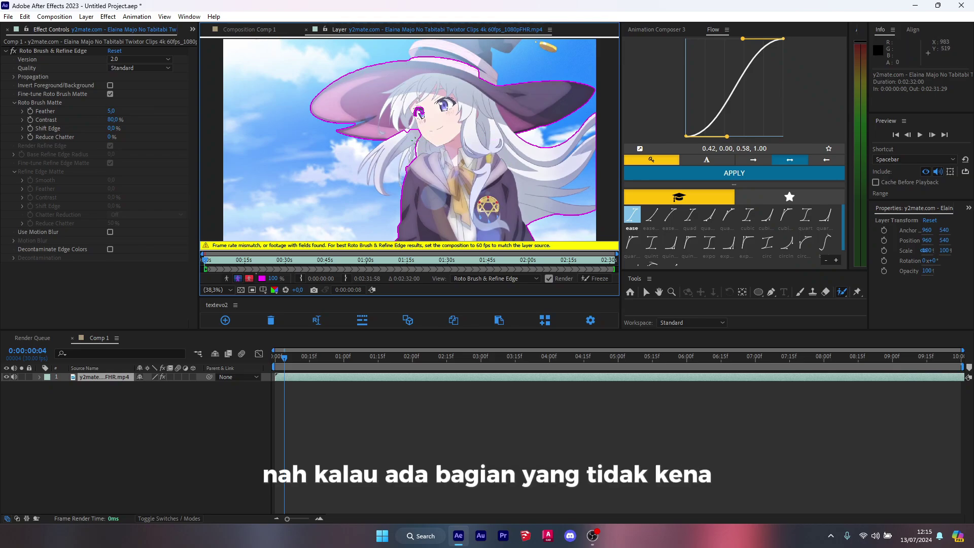
Zoom in and add the missed hair on the left to the foreground.
scroll(415, 138, up, 3)
mouse_move(449, 110)
mouse_down()
mouse_move(333, 194)
mouse_move(412, 129)
mouse_up()
scroll(423, 140, down, 2)
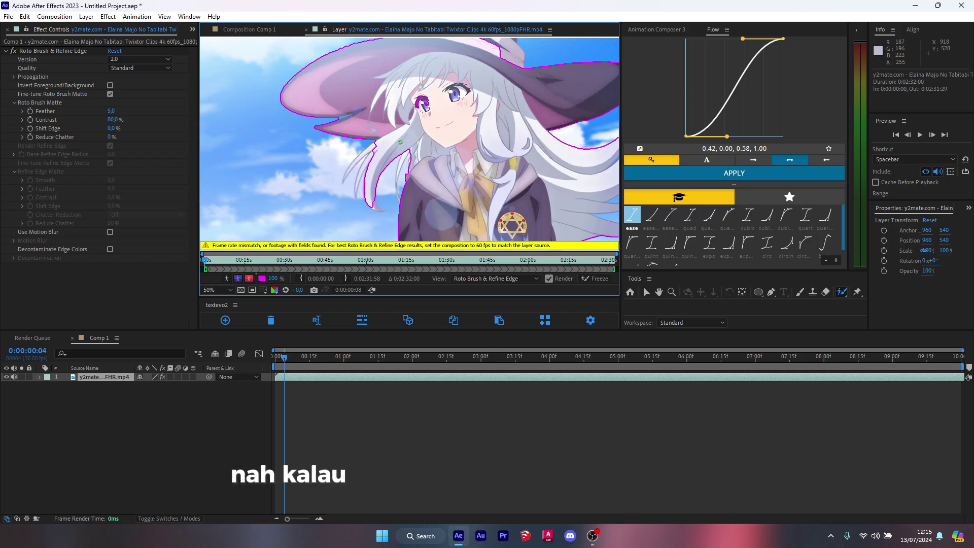
scroll(400, 143, down, 1)
scroll(398, 153, up, 1)
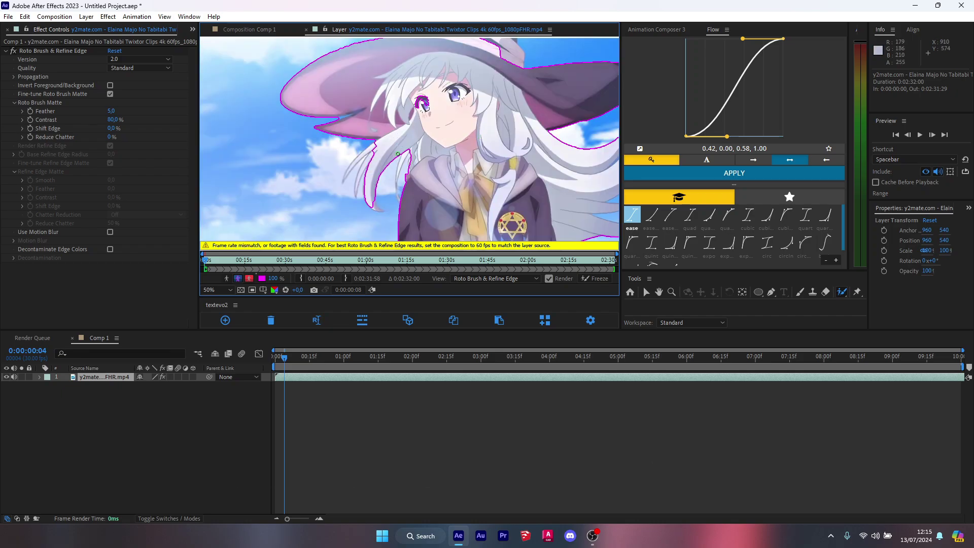
scroll(398, 153, up, 2)
Zoom in on the hair edge and subtract the sky between strands from the matte.
scroll(375, 167, up, 1)
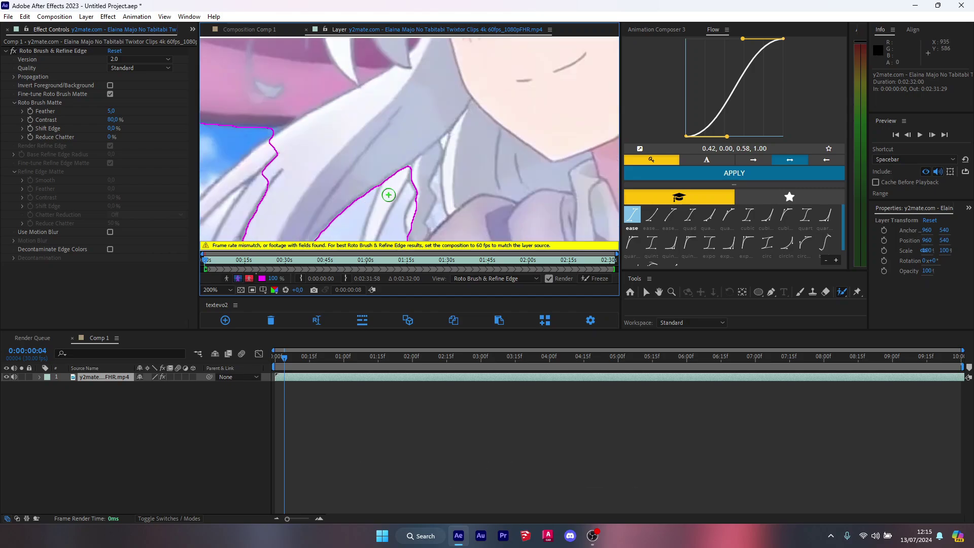
scroll(393, 175, up, 1)
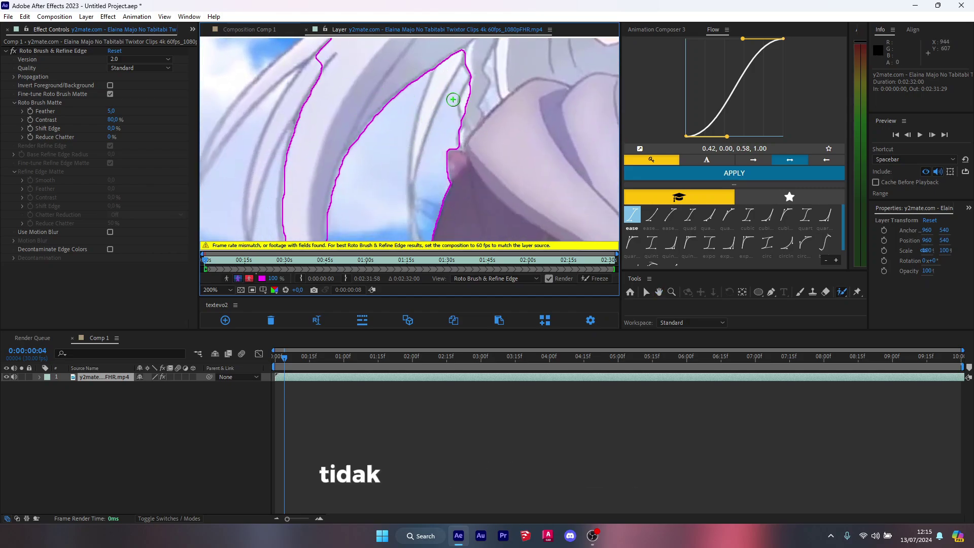
drag(453, 99, 445, 103)
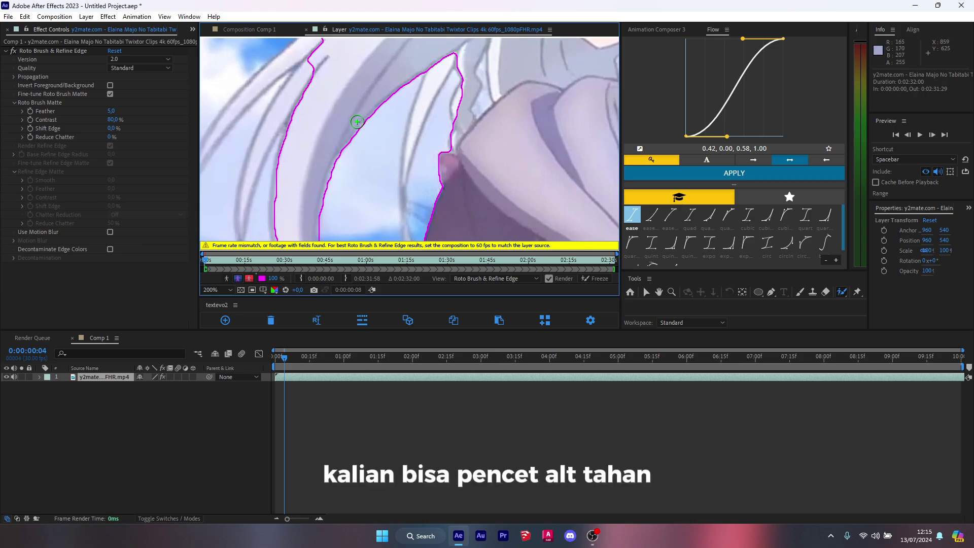
key(alt)
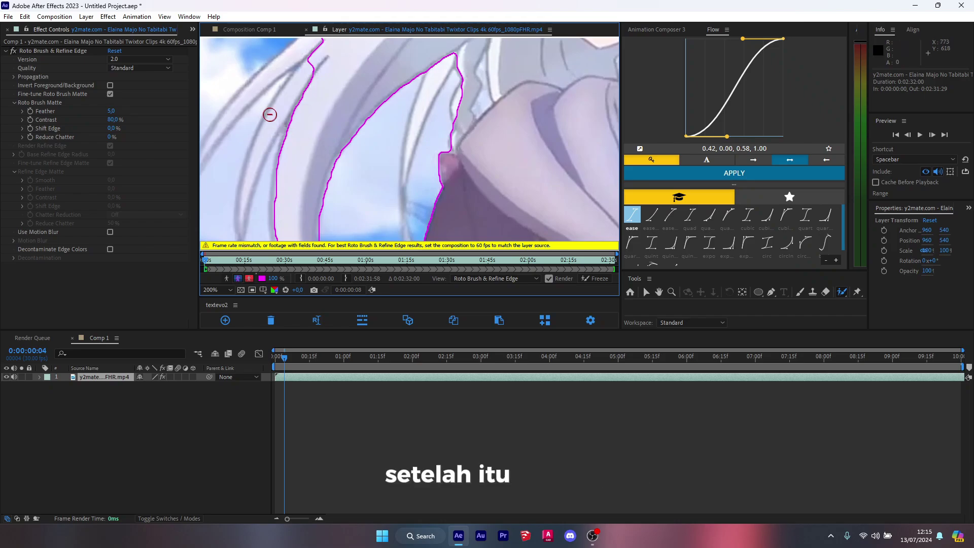
drag(269, 110, 346, 160)
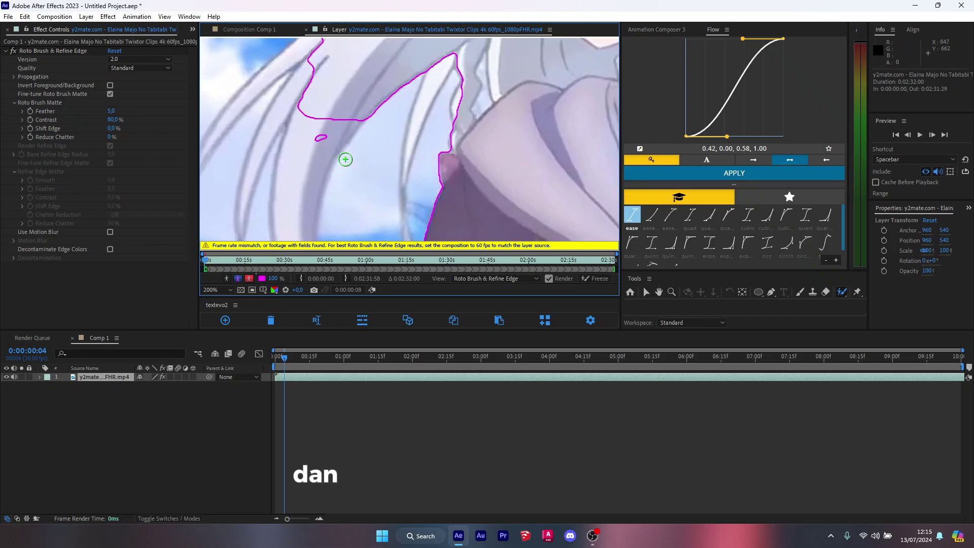
Paint the loose hair strands and the top of the hat back into the Roto matte.
scroll(345, 158, down, 1)
drag(391, 105, 353, 119)
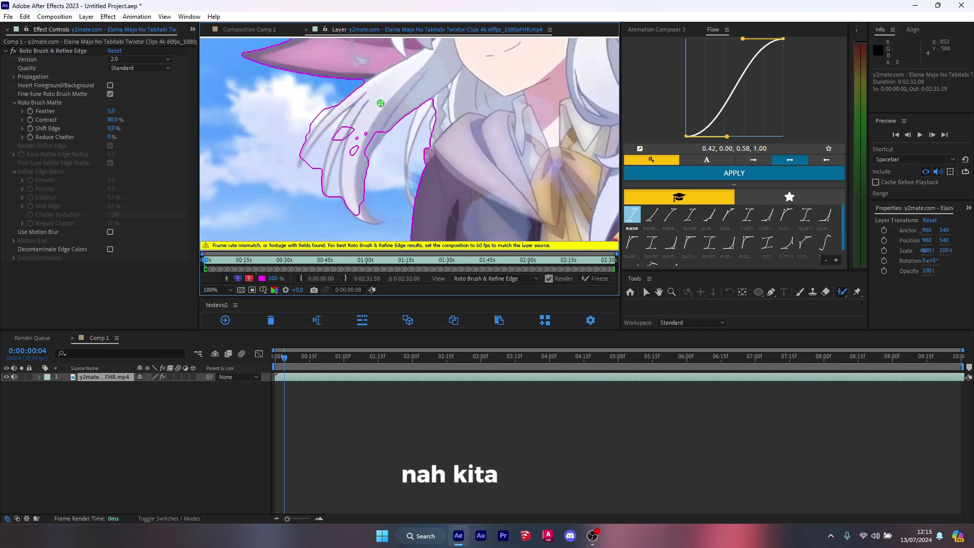
scroll(517, 146, down, 1)
scroll(517, 145, down, 1)
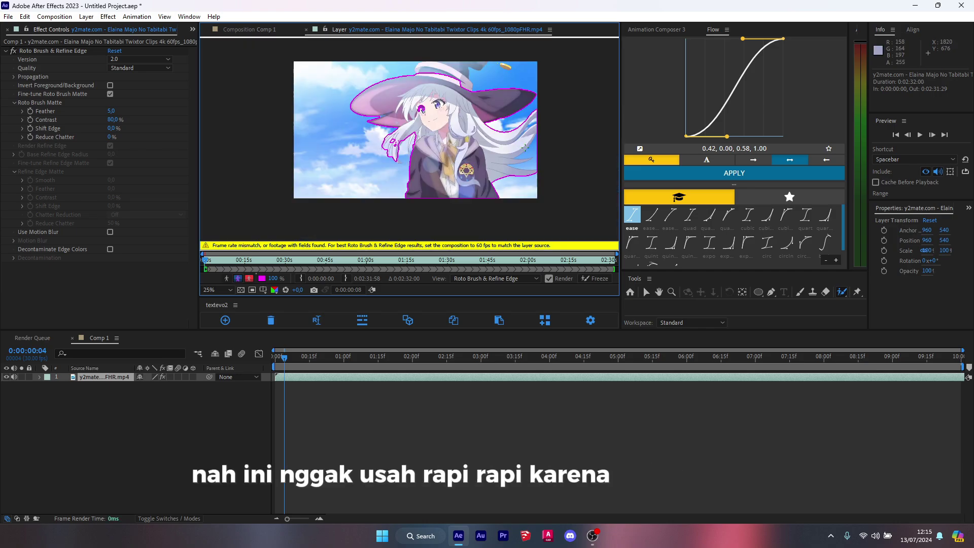
mouse_move(432, 81)
mouse_down()
mouse_move(445, 68)
mouse_move(416, 66)
mouse_up()
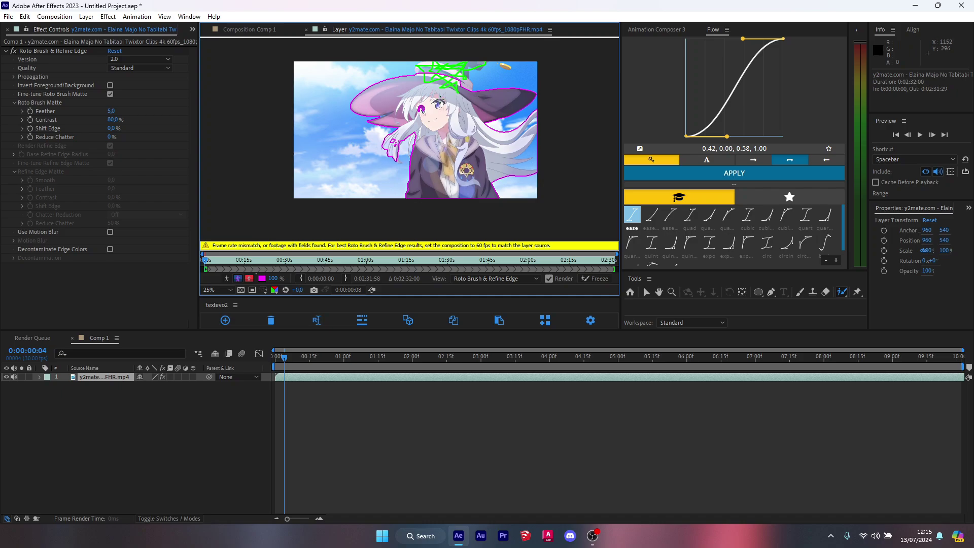
Trim the layer to end at 0:00:00:28 and freeze its Roto Brush matte.
click(218, 290)
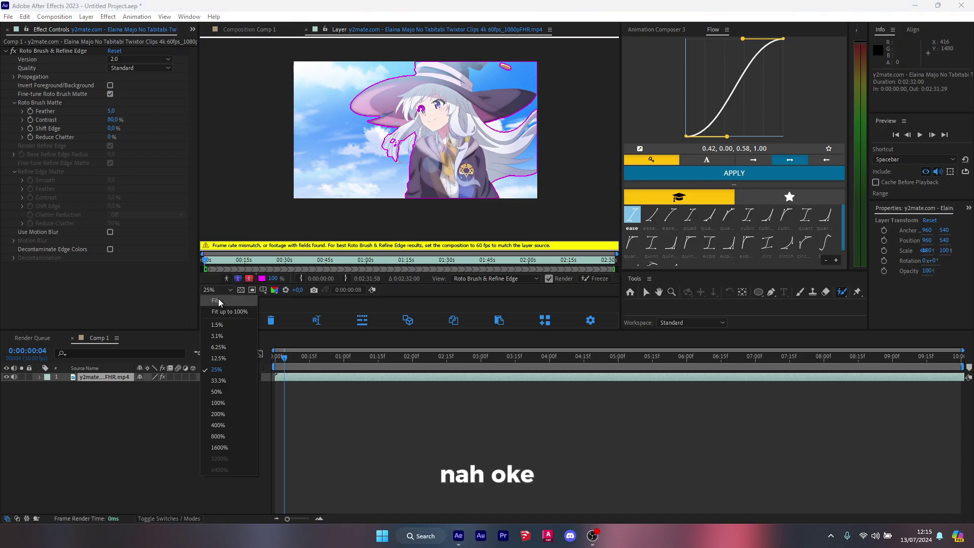
click(221, 306)
click(323, 357)
click(338, 358)
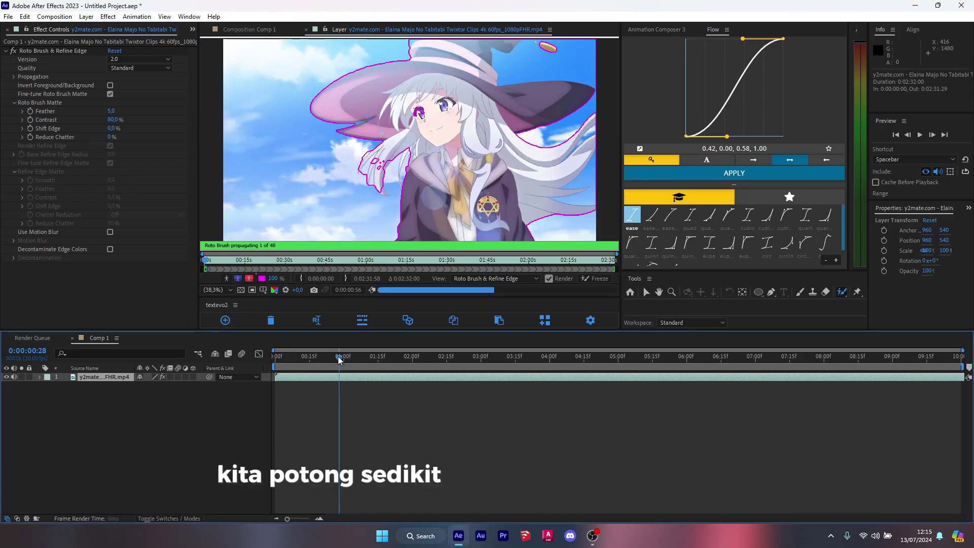
key(Home)
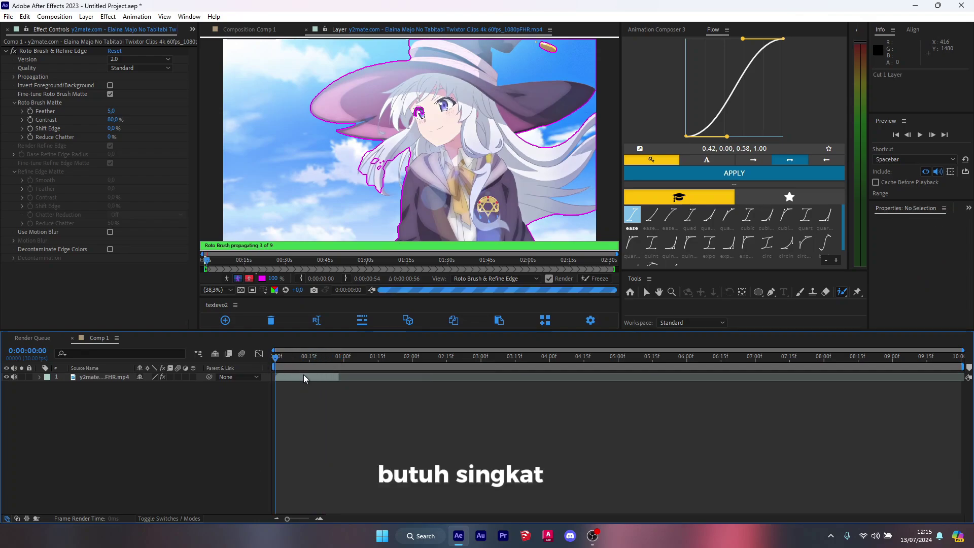
click(303, 376)
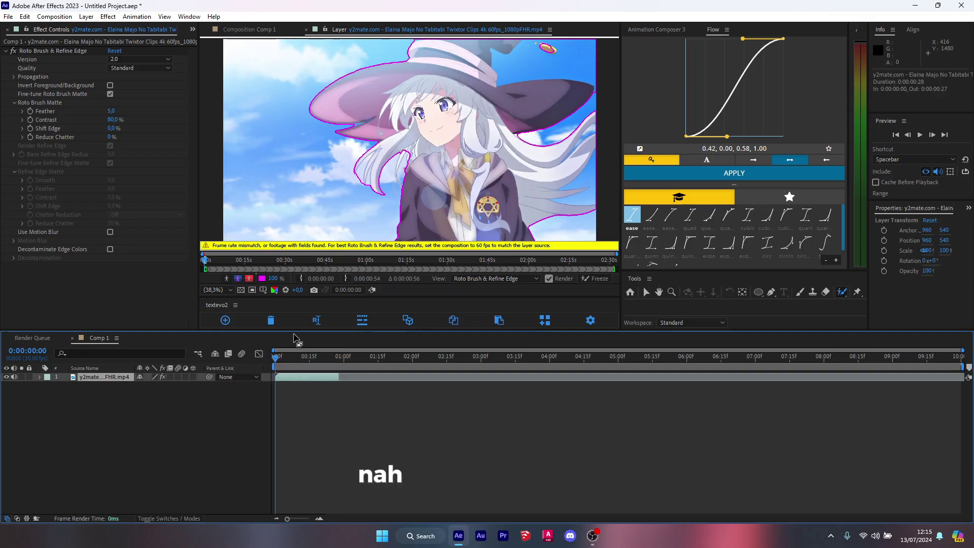
click(590, 279)
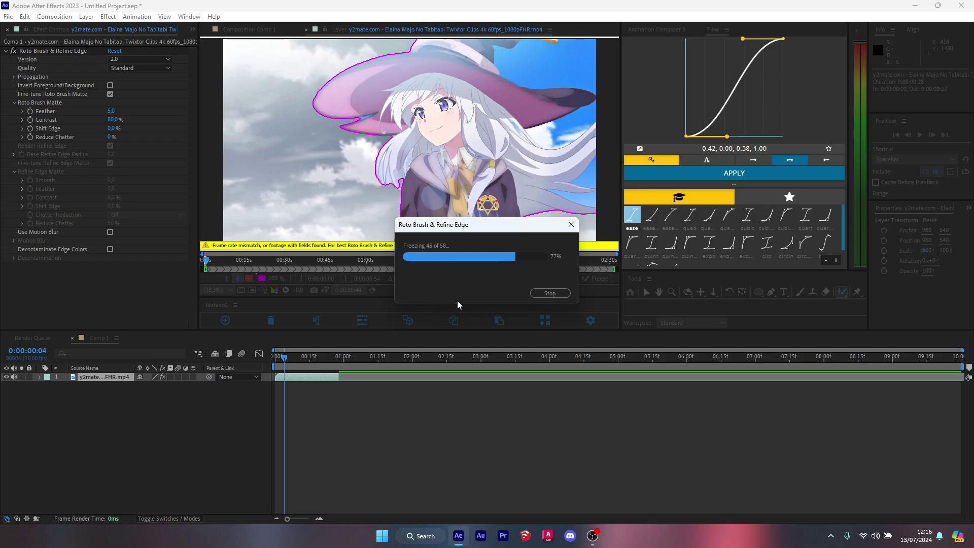
Let the freeze complete, then scrub the clip to confirm the matte tracks the witch.
click(545, 293)
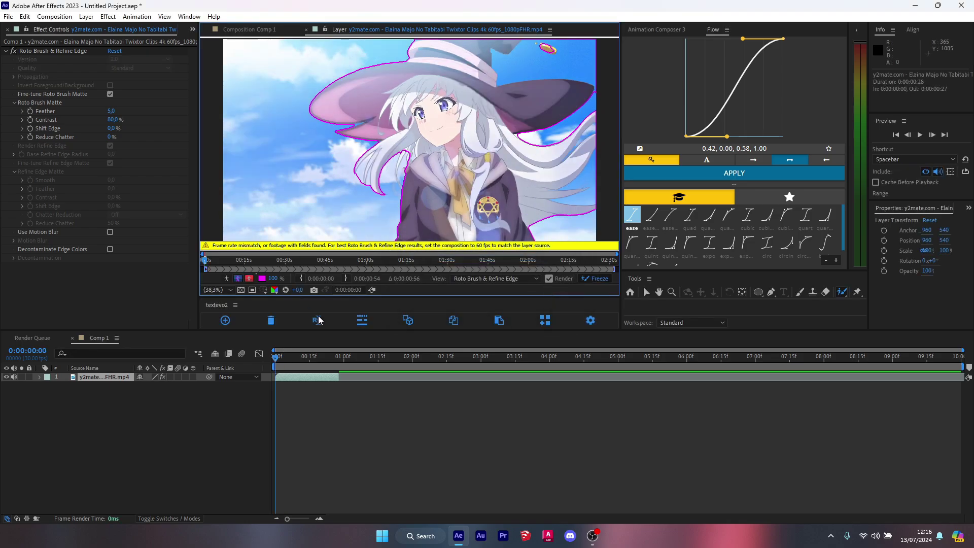
mouse_move(288, 364)
mouse_down()
mouse_move(304, 368)
mouse_move(260, 370)
mouse_move(323, 380)
mouse_move(313, 360)
mouse_up()
scroll(400, 134, up, 3)
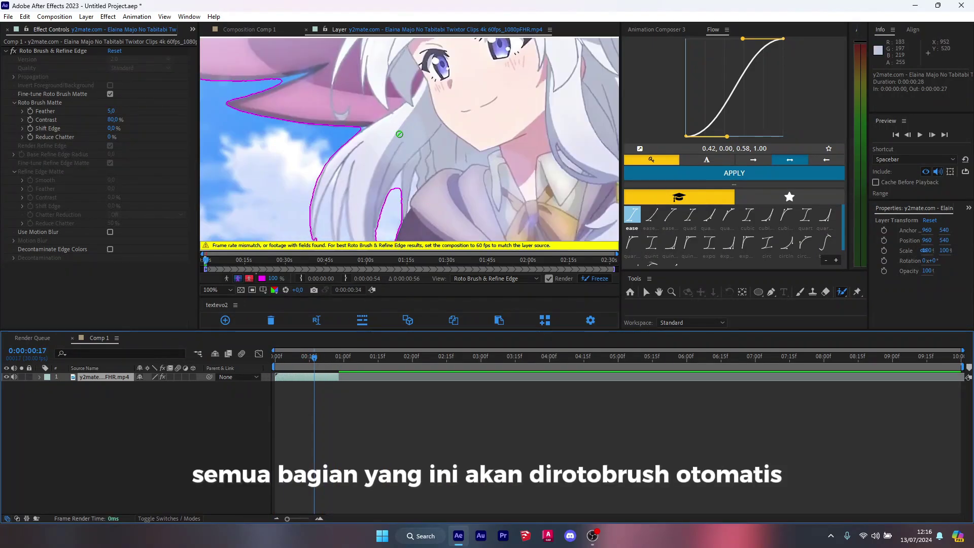
scroll(489, 89, down, 1)
scroll(490, 89, down, 1)
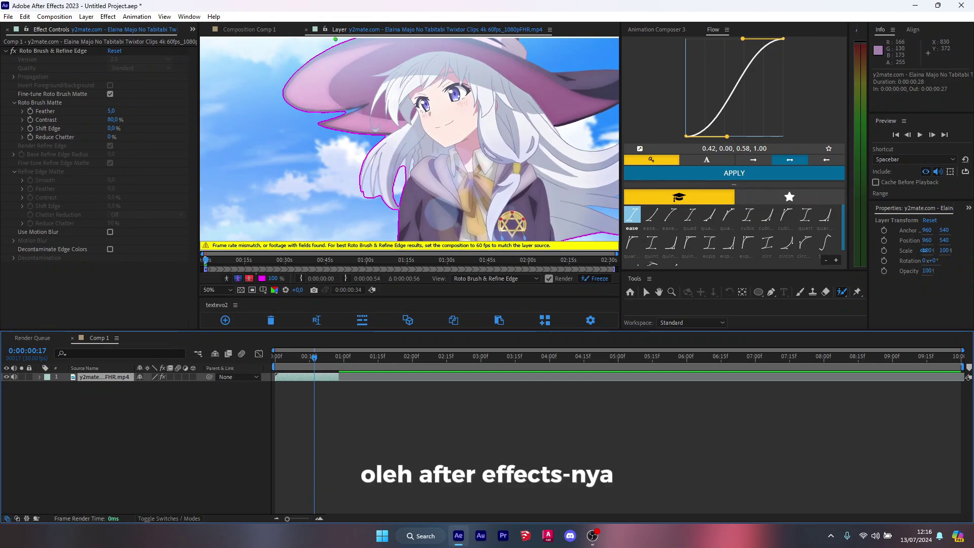
click(226, 290)
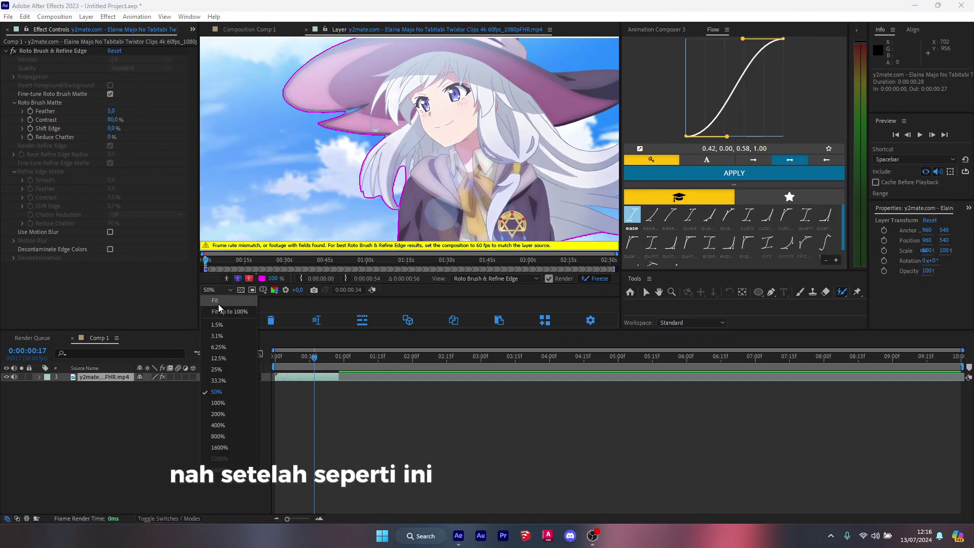
click(218, 304)
click(258, 30)
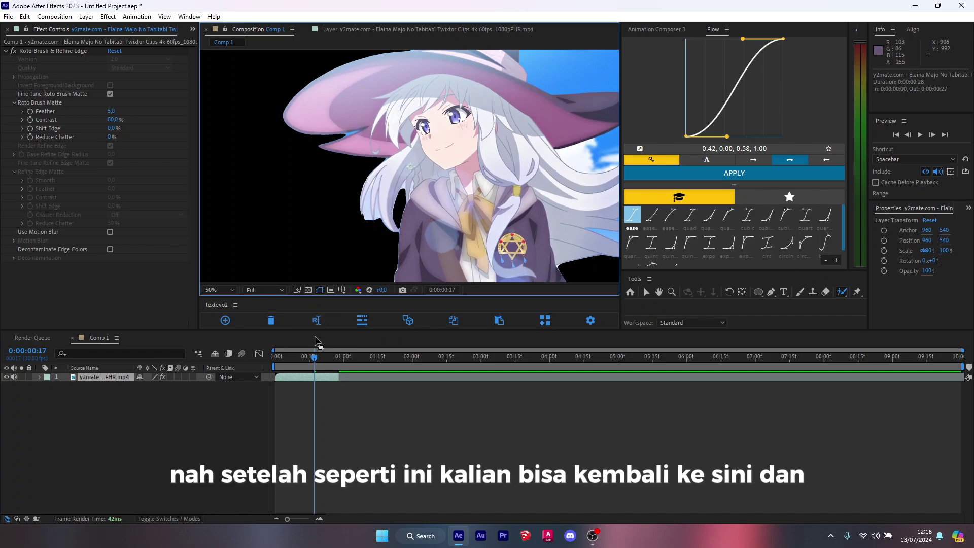
drag(314, 357, 320, 357)
key(Home)
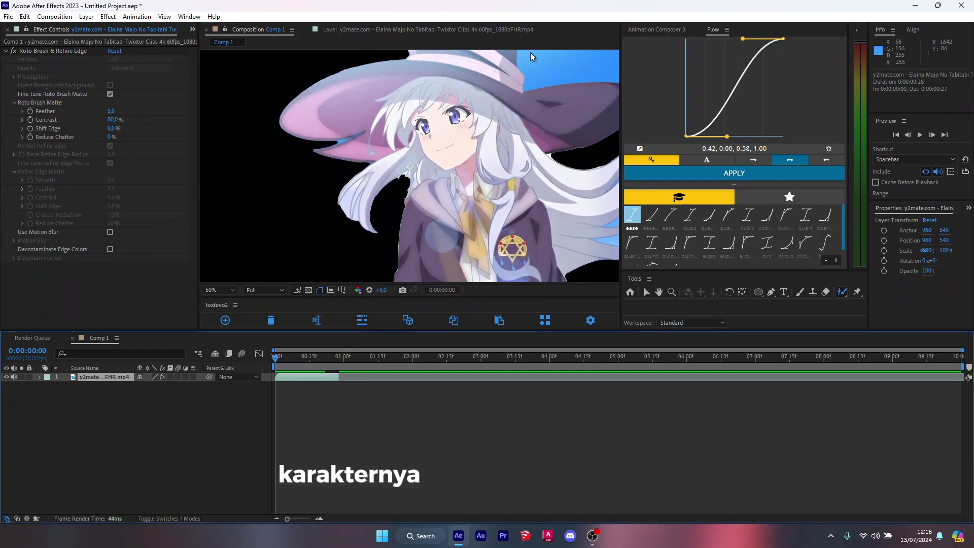
key(space)
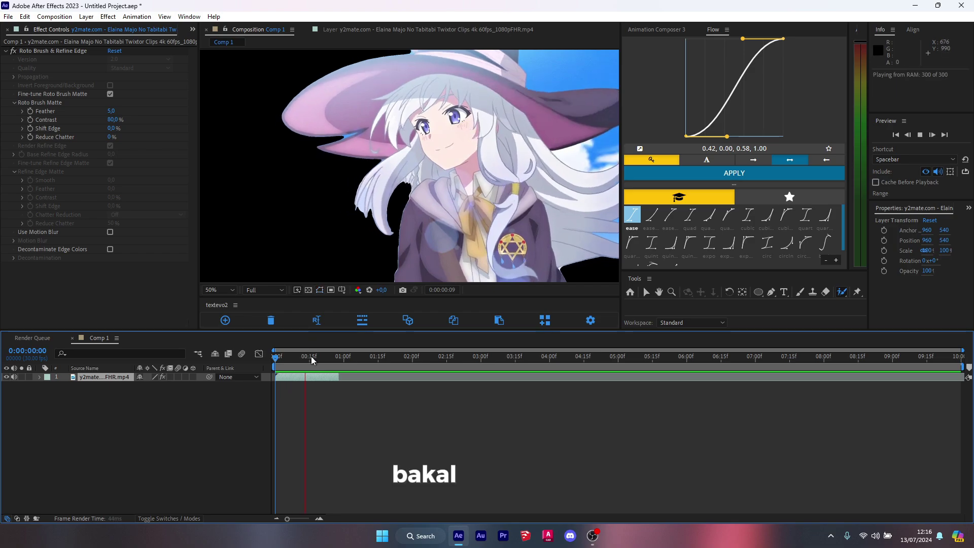
click(292, 356)
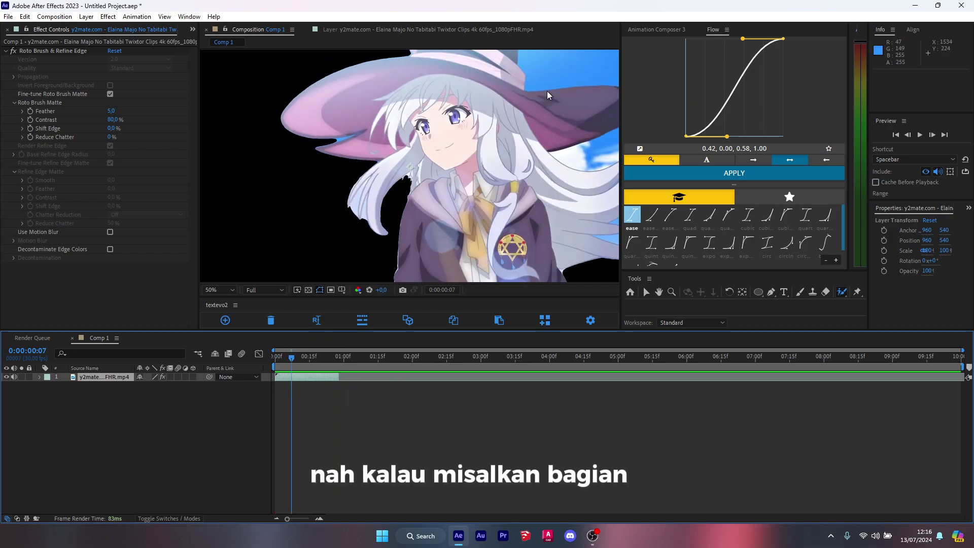
click(355, 29)
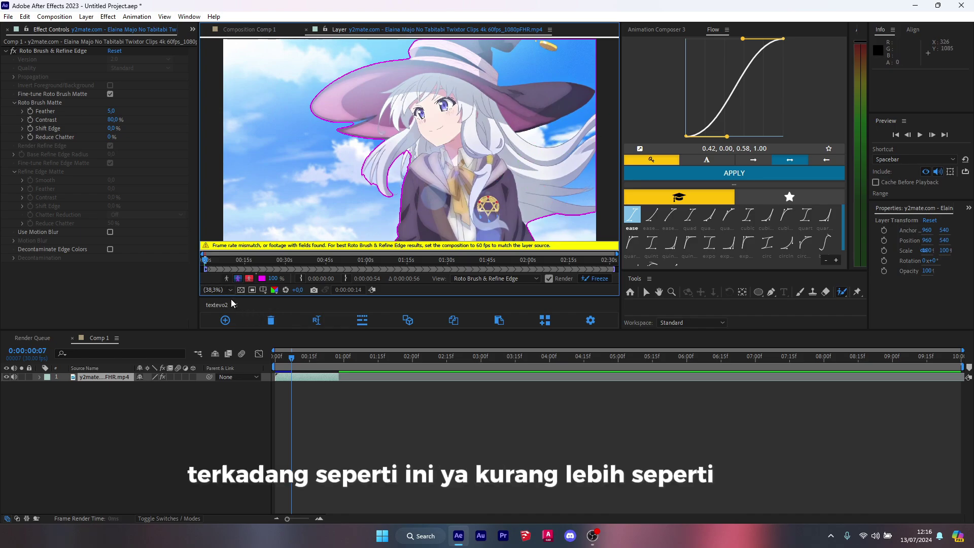
Switch to the Comp 1 composition and scrub through the witch cut out over black.
click(216, 290)
click(261, 28)
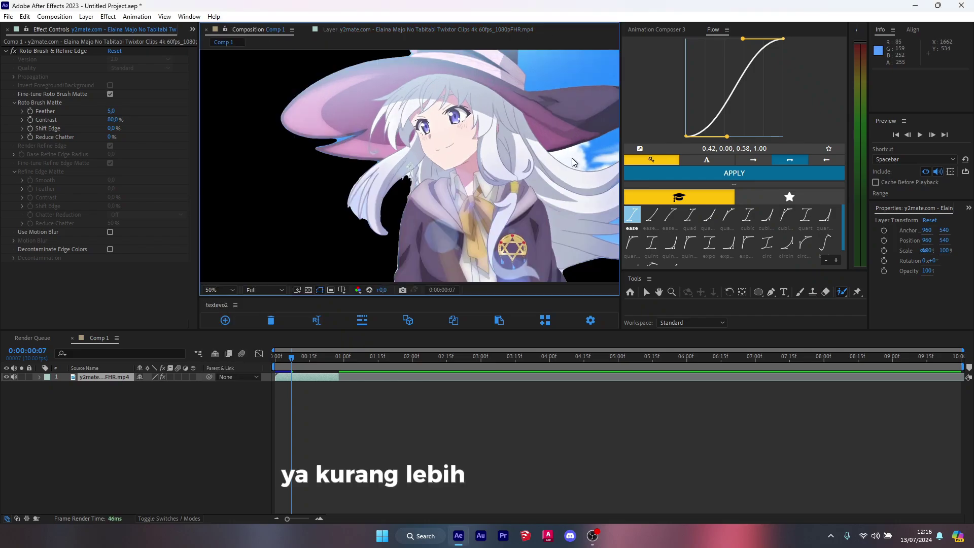
drag(331, 353, 295, 349)
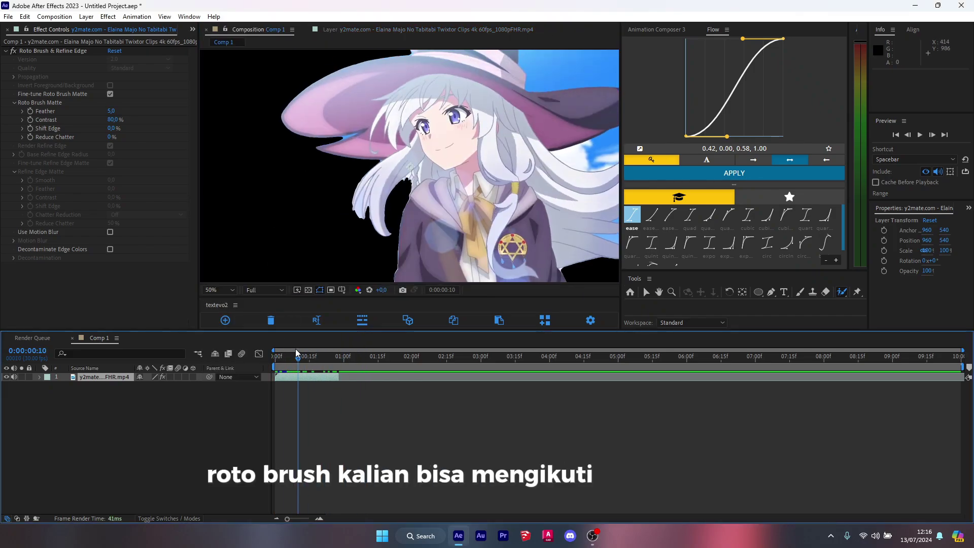